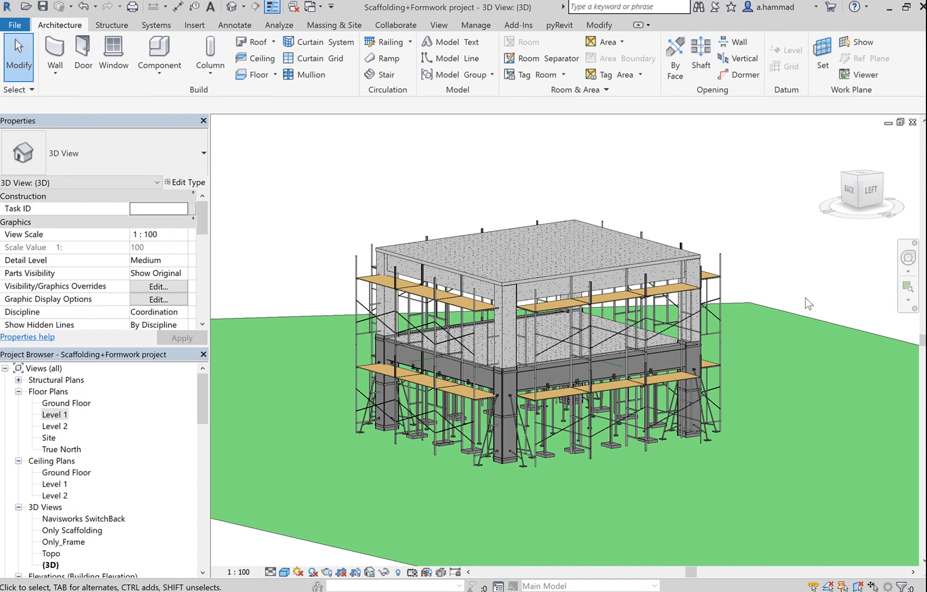
Step: Select every Generic 150mm floor in the entire project and set their Task ID to 313
{"action": "left_click", "coordinate": [675, 257]}
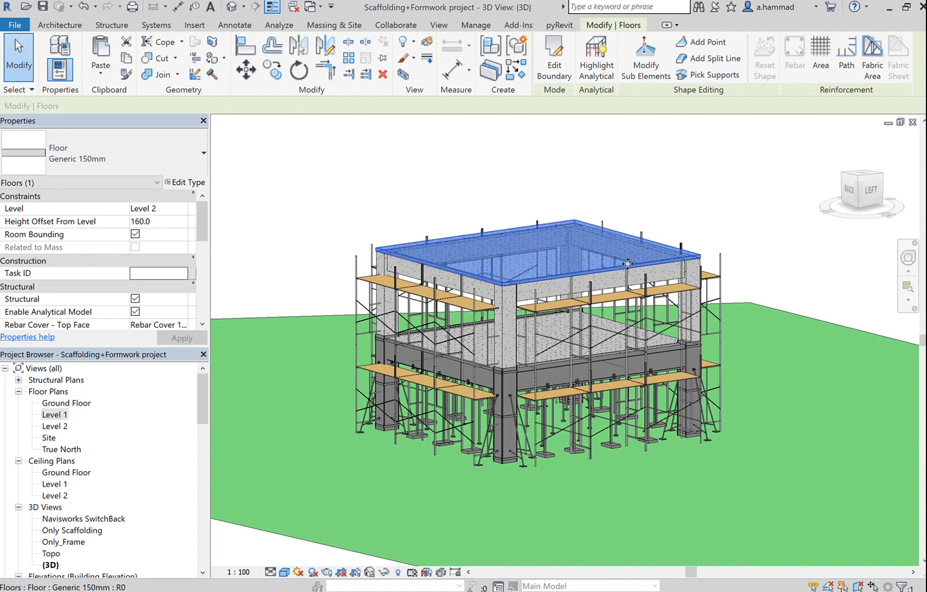
{"action": "right_click", "coordinate": [601, 257]}
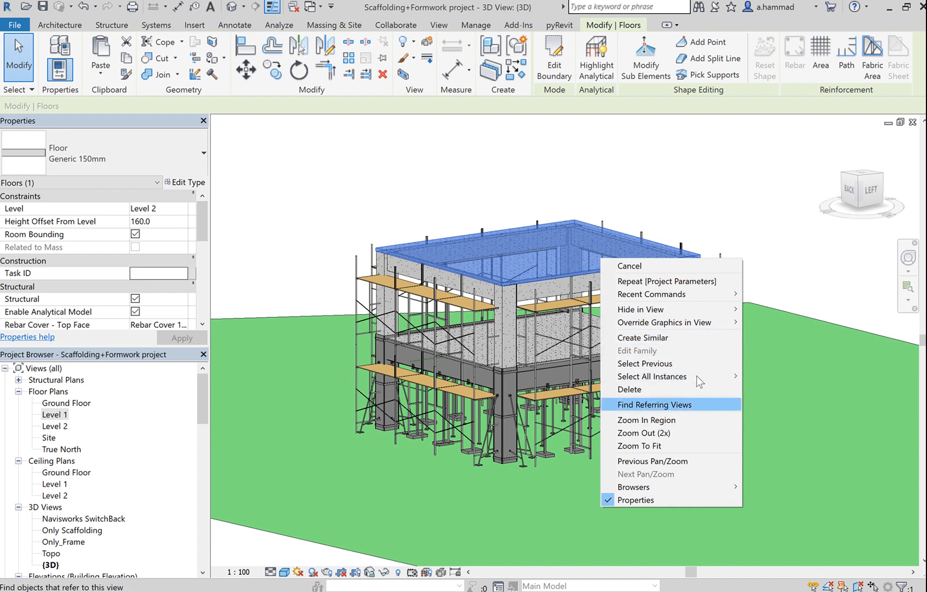
{"action": "mouse_move", "coordinate": [696, 375]}
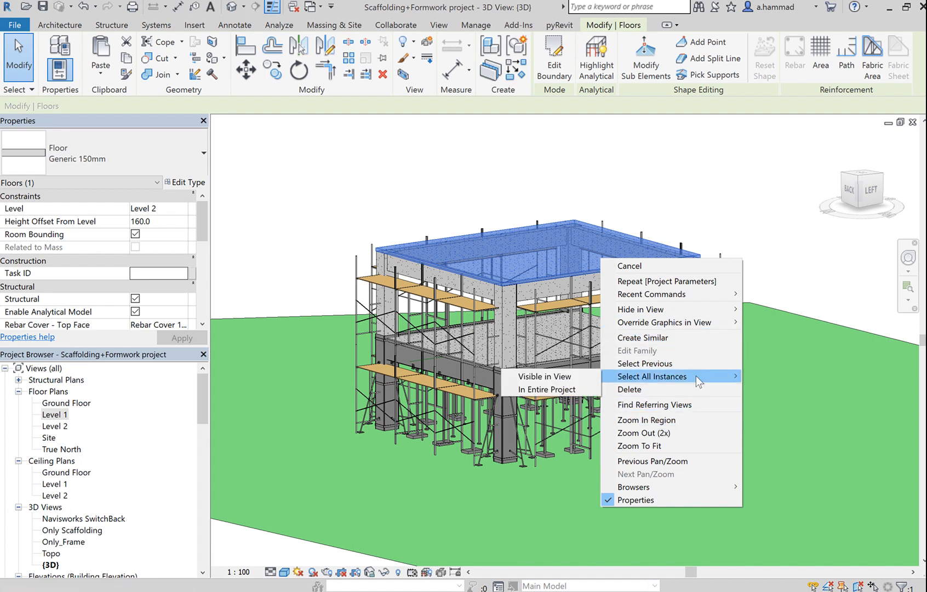
{"action": "left_click", "coordinate": [556, 390]}
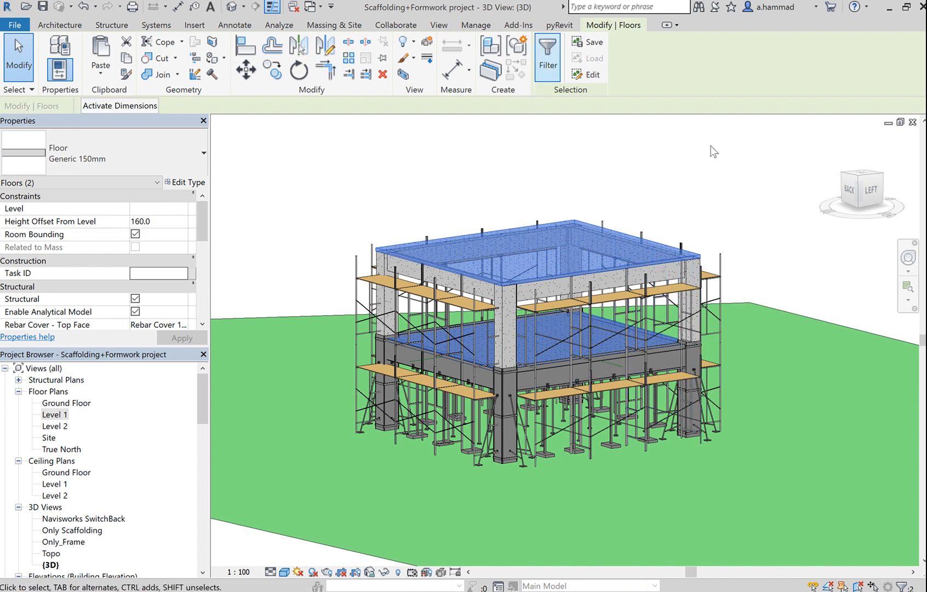
{"action": "left_click", "coordinate": [547, 60]}
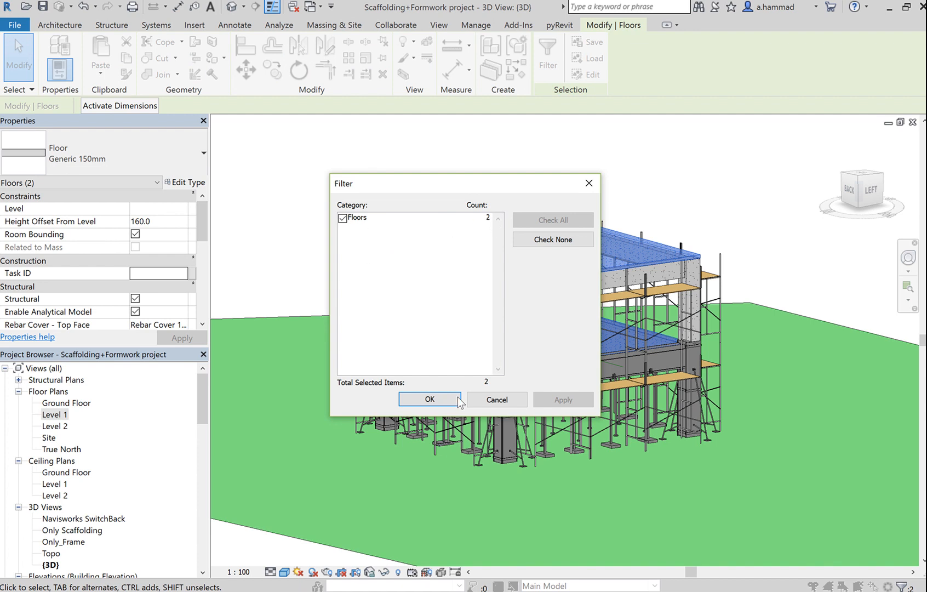
{"action": "left_click", "coordinate": [429, 399]}
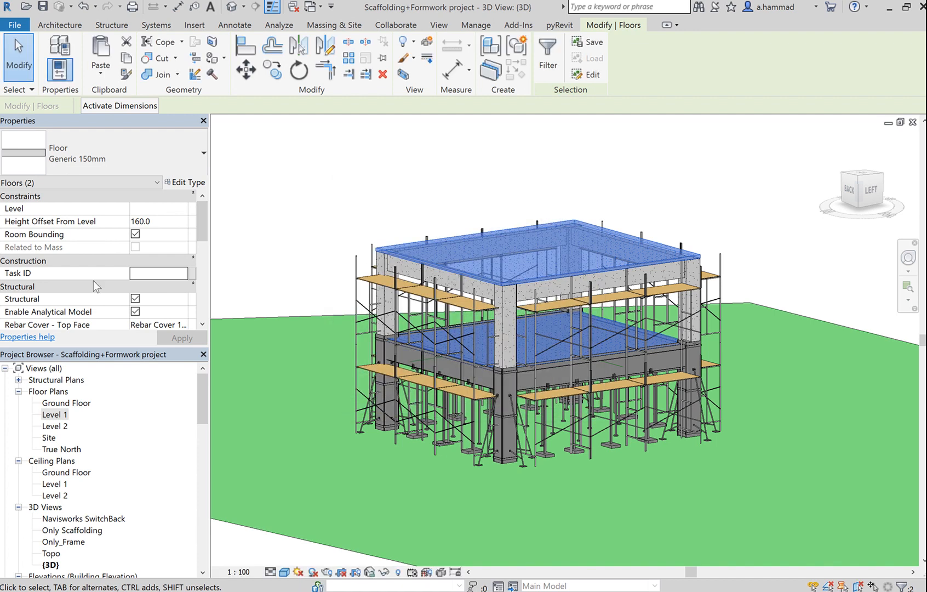
{"action": "left_click", "coordinate": [160, 273]}
{"action": "type", "text": "313"}
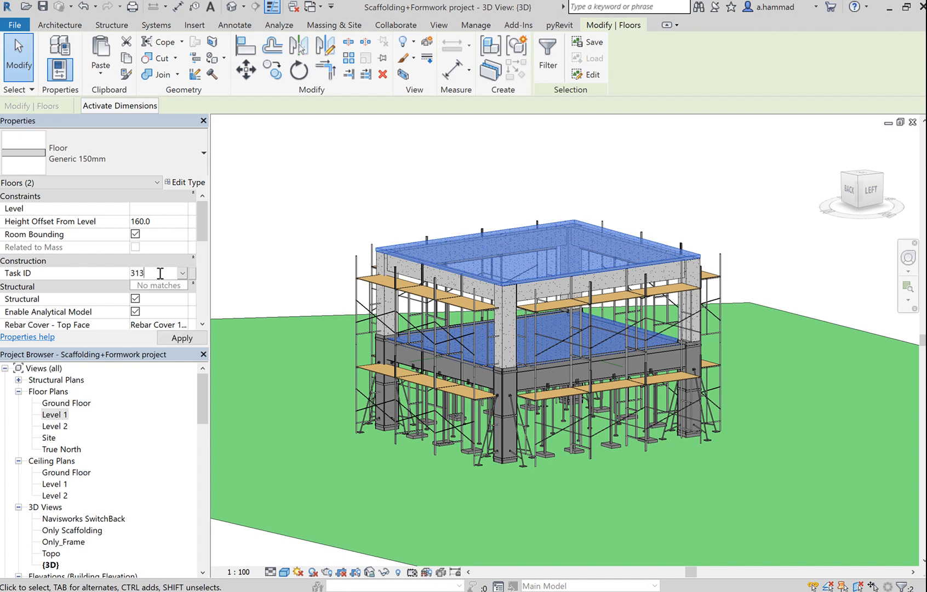
{"action": "key", "text": "Return"}
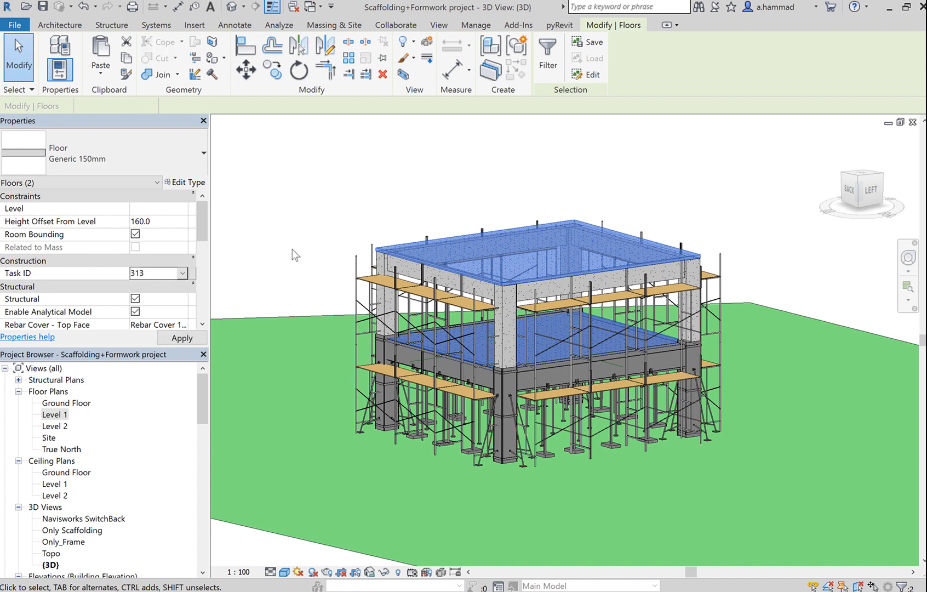
{"action": "left_click", "coordinate": [741, 211]}
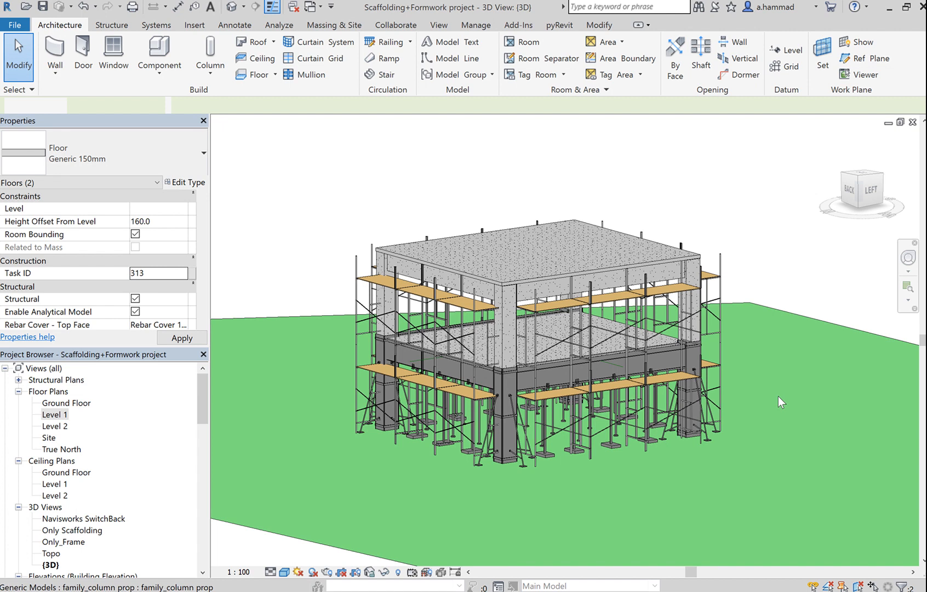
Step: Check the Task ID of the Level 1 floor and the Level 2 floor individually
{"action": "left_click", "coordinate": [604, 350]}
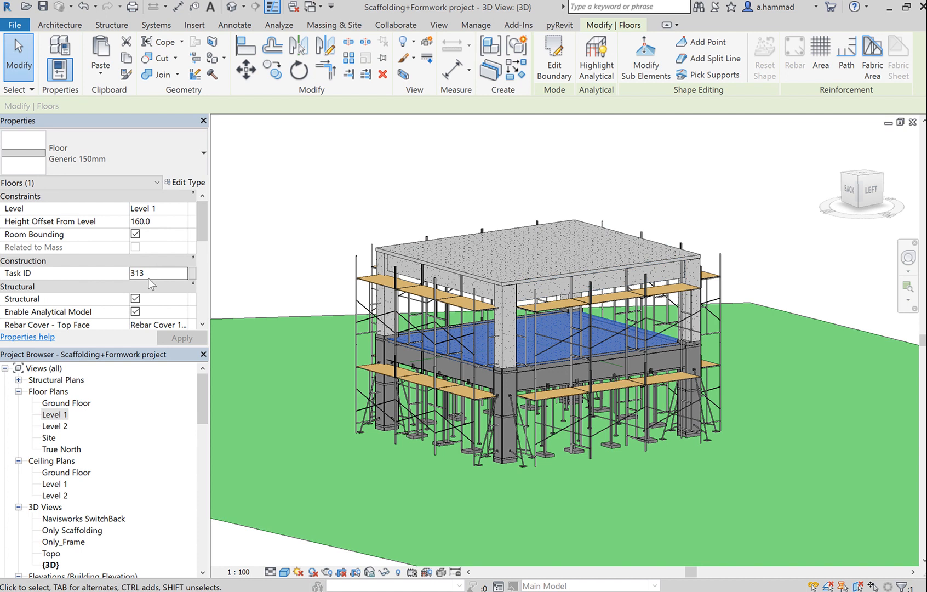
{"action": "key", "text": "Escape"}
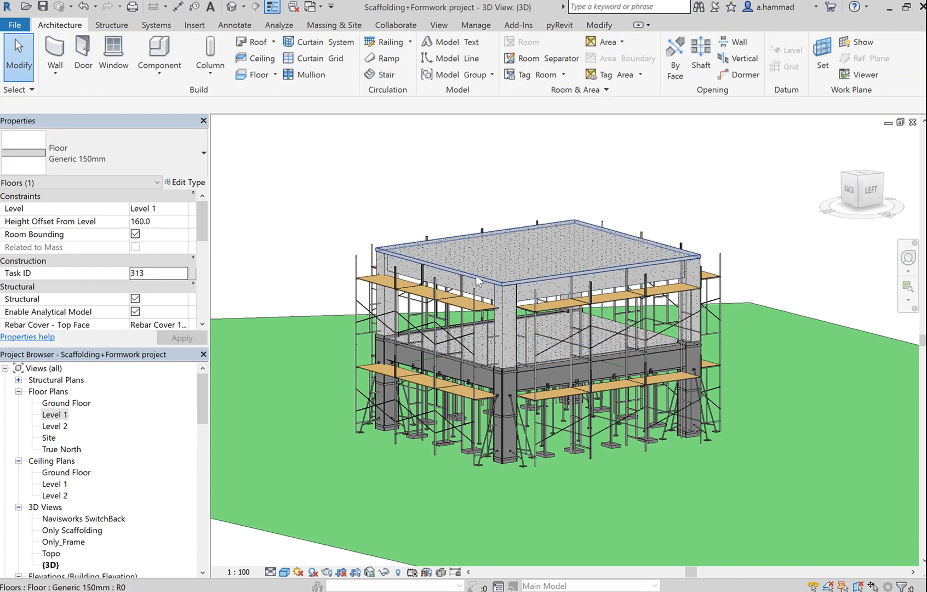
{"action": "left_click", "coordinate": [598, 258]}
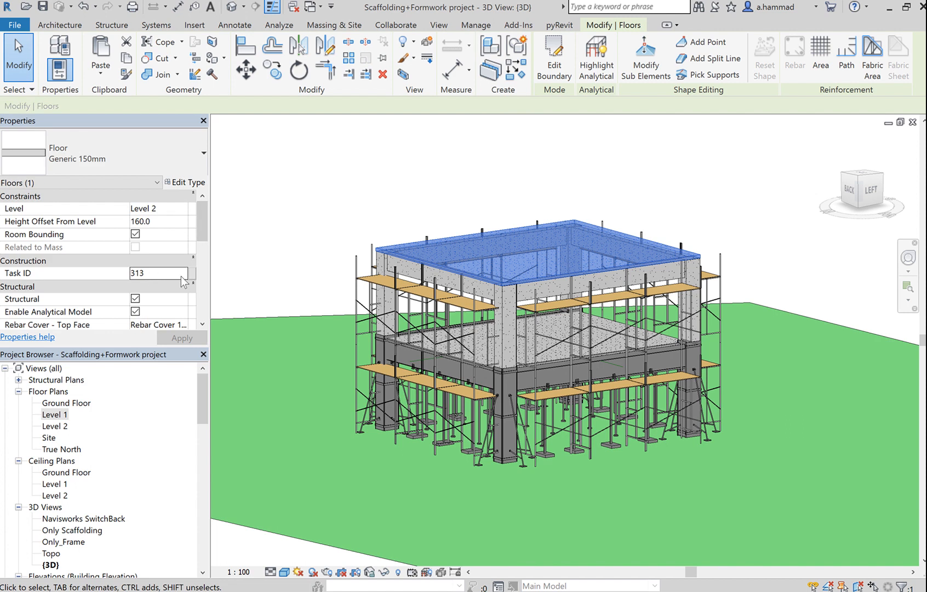
{"action": "key", "text": "Escape"}
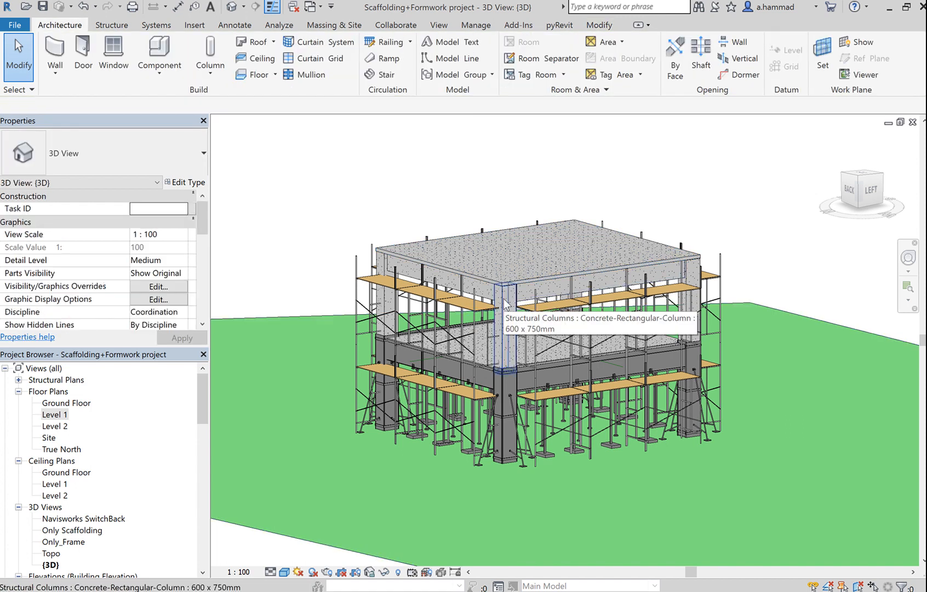
Step: Set Task ID 311 for all 600 x 750mm concrete rectangular columns in the entire project, and check it on one column
{"action": "left_click", "coordinate": [504, 304]}
{"action": "right_click", "coordinate": [504, 304]}
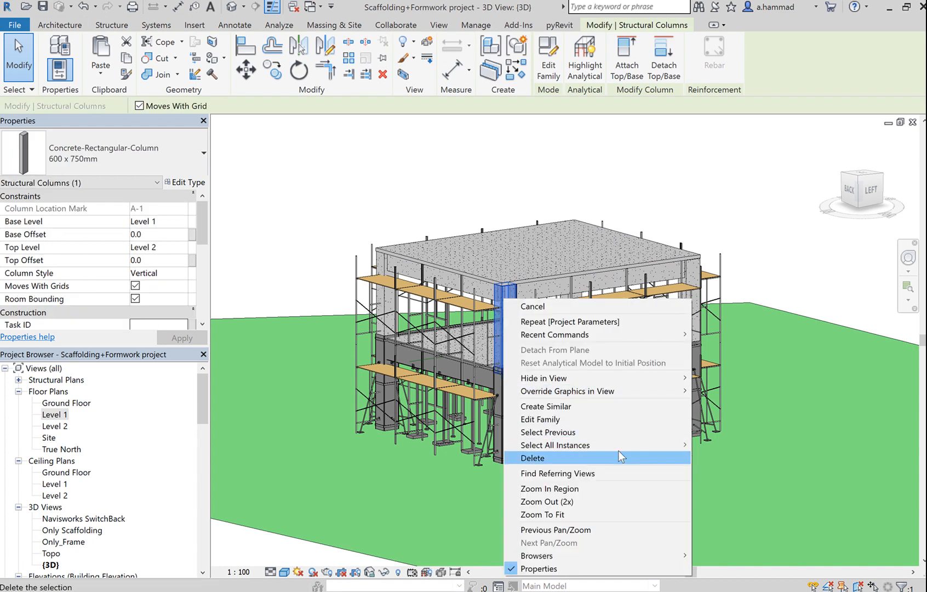
{"action": "mouse_move", "coordinate": [615, 446]}
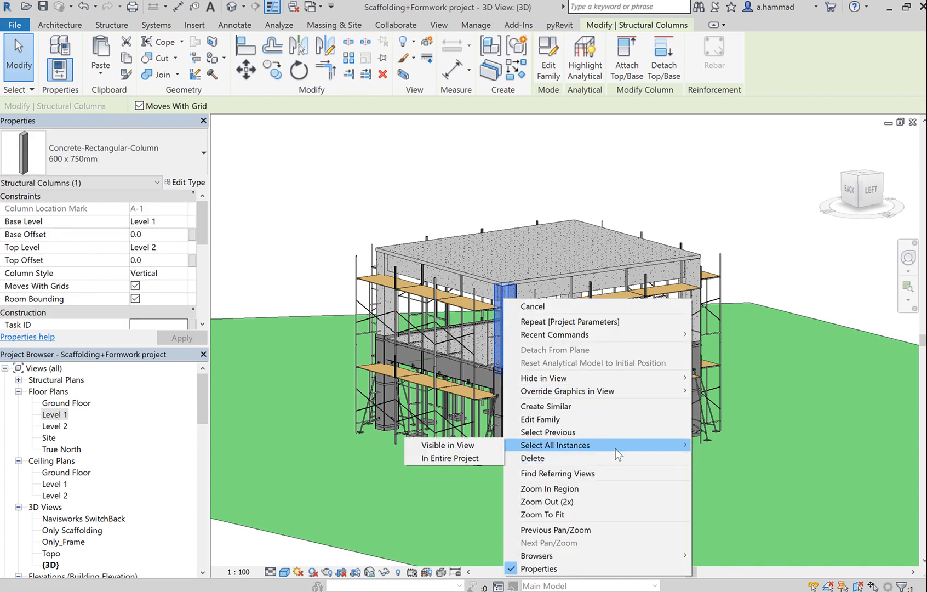
{"action": "left_click", "coordinate": [470, 457]}
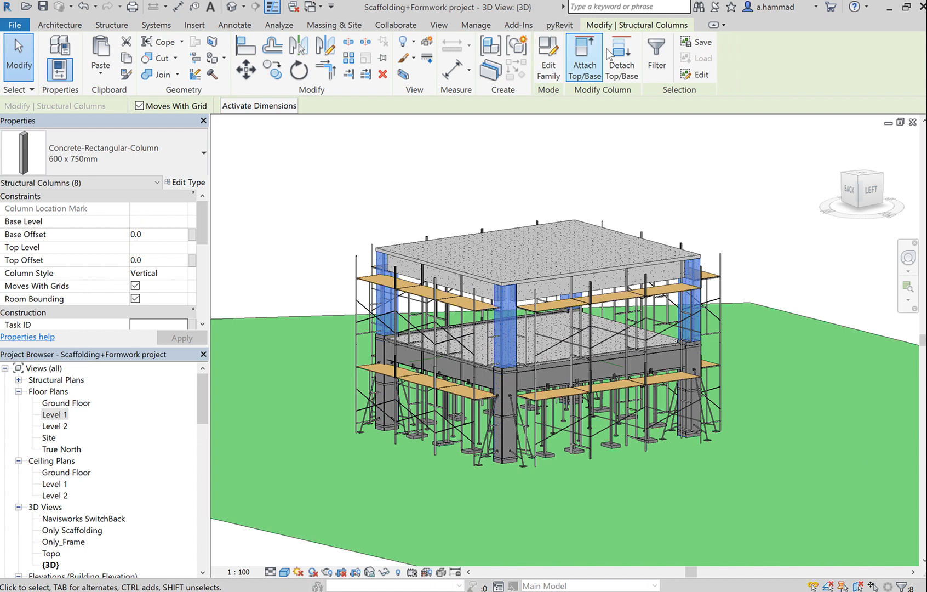
{"action": "left_click", "coordinate": [652, 65]}
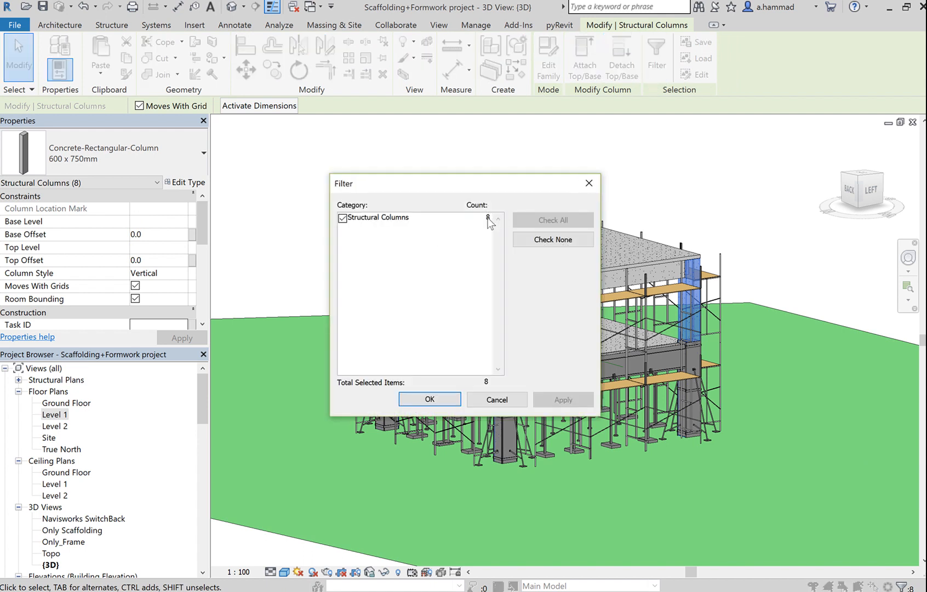
{"action": "left_click", "coordinate": [431, 398]}
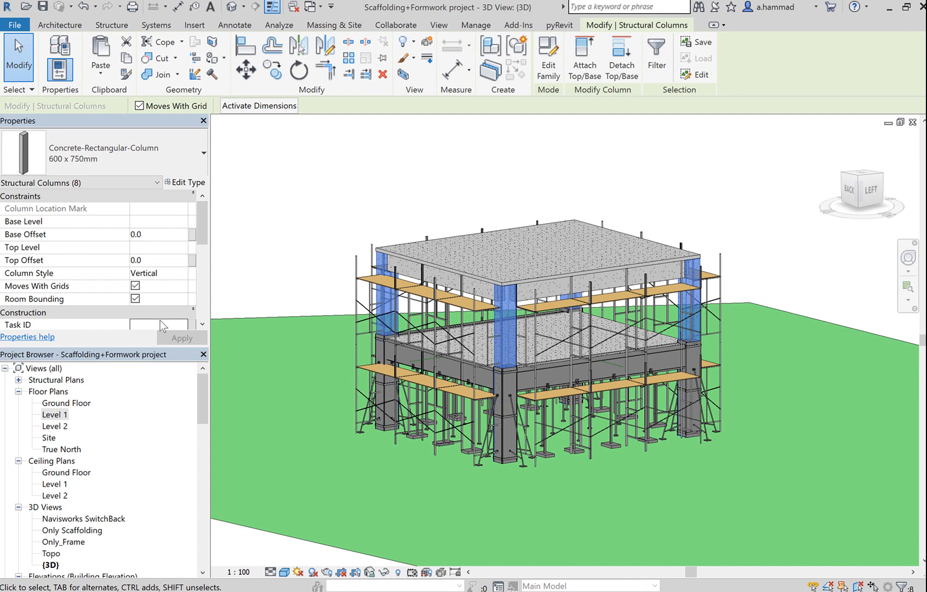
{"action": "scroll", "coordinate": [200, 226], "scroll_direction": "down", "scroll_amount": 2}
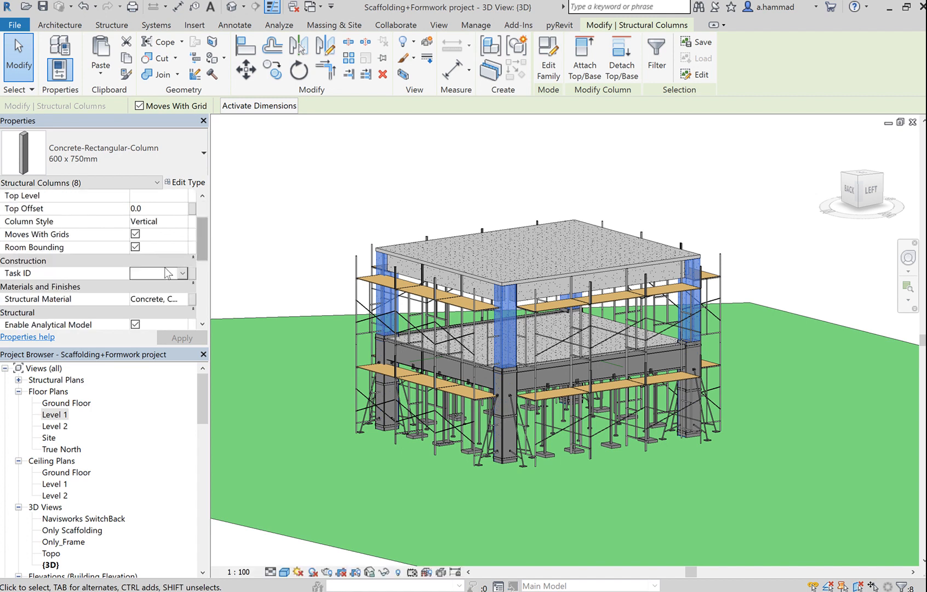
{"action": "left_click", "coordinate": [166, 272]}
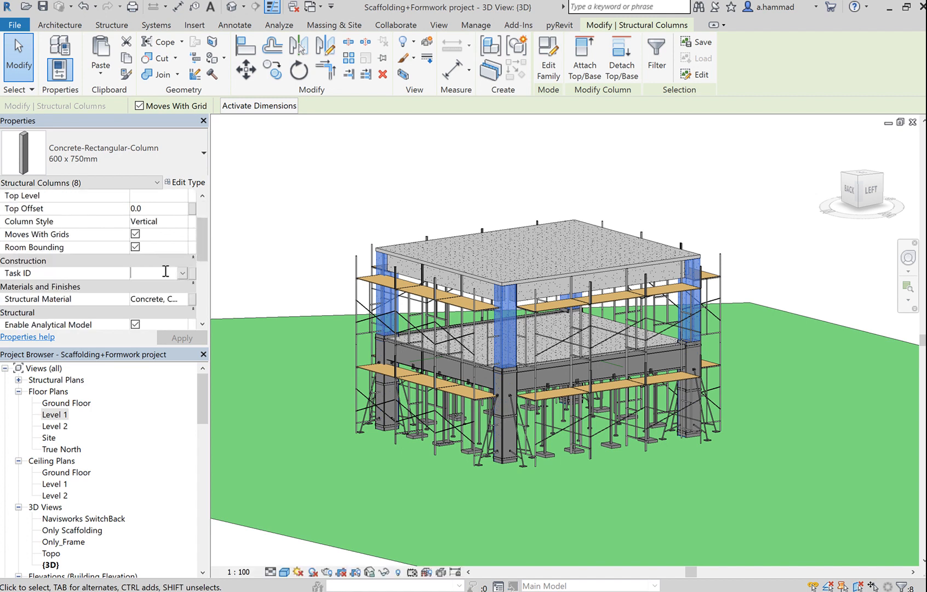
{"action": "type", "text": "31"}
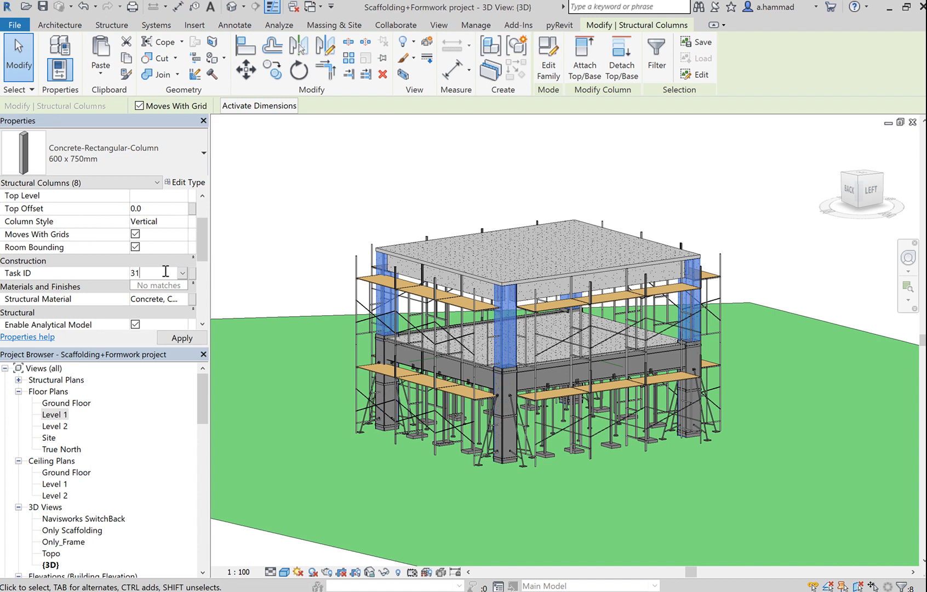
{"action": "type", "text": "1"}
{"action": "key", "text": "Return"}
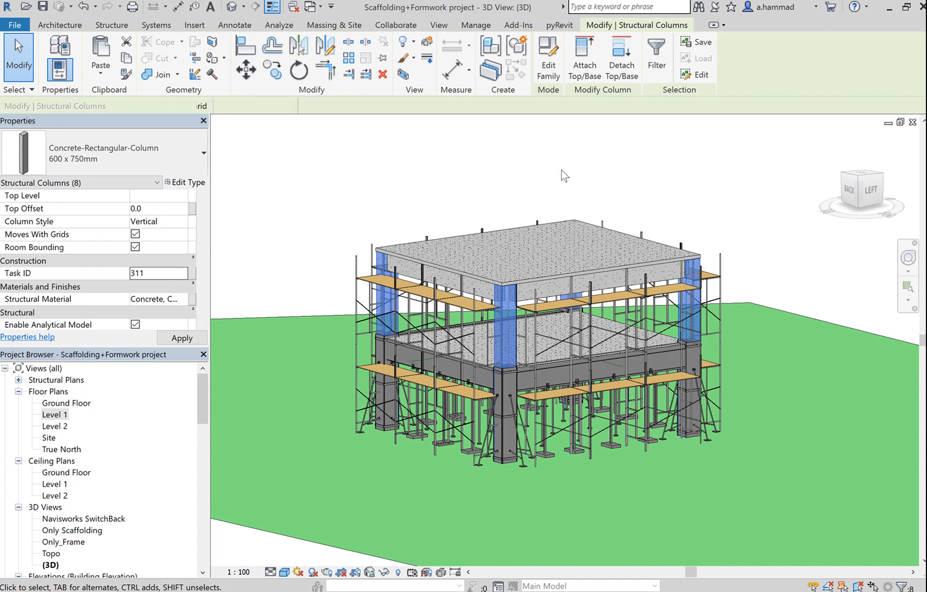
{"action": "key", "text": "Escape"}
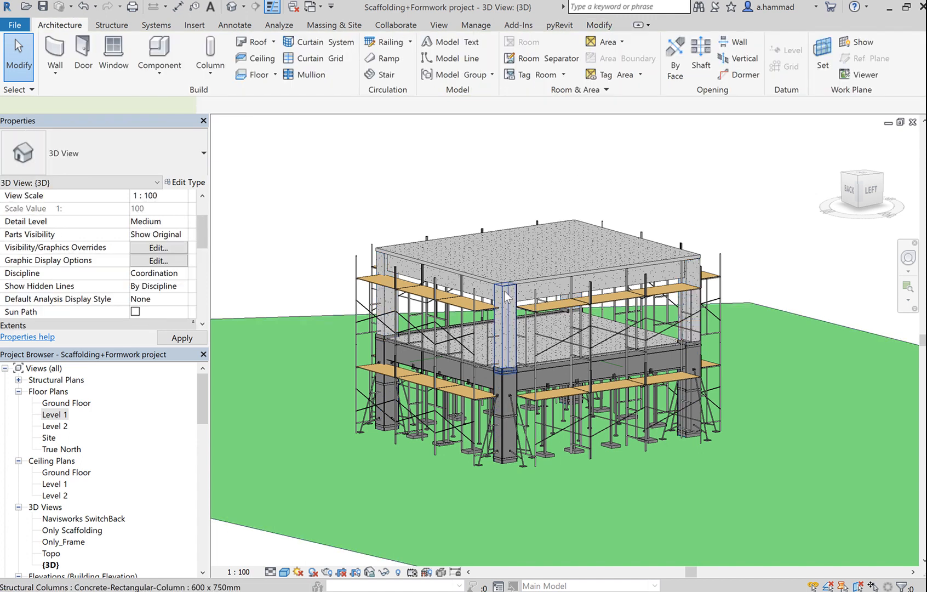
{"action": "left_click", "coordinate": [505, 297]}
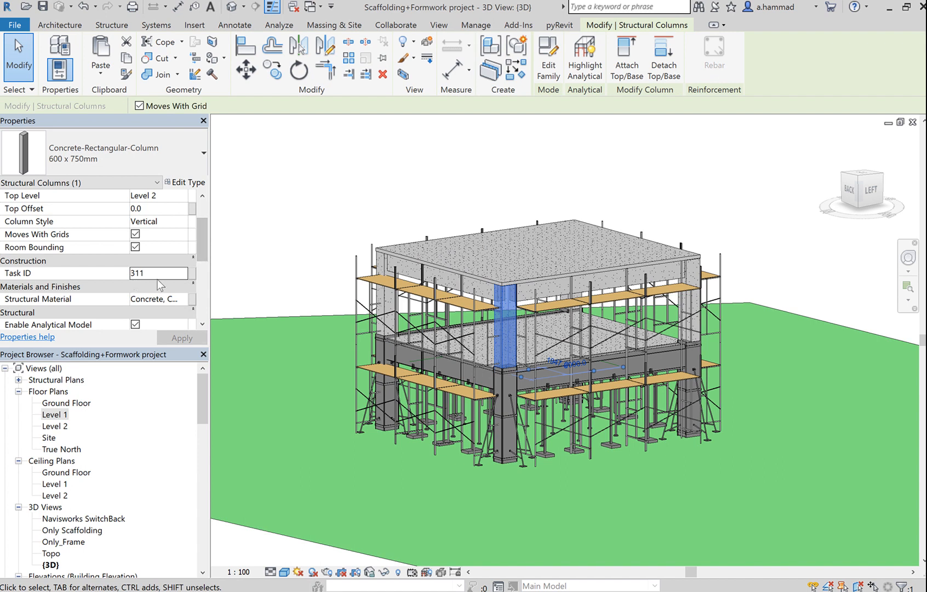
{"action": "left_click", "coordinate": [333, 214]}
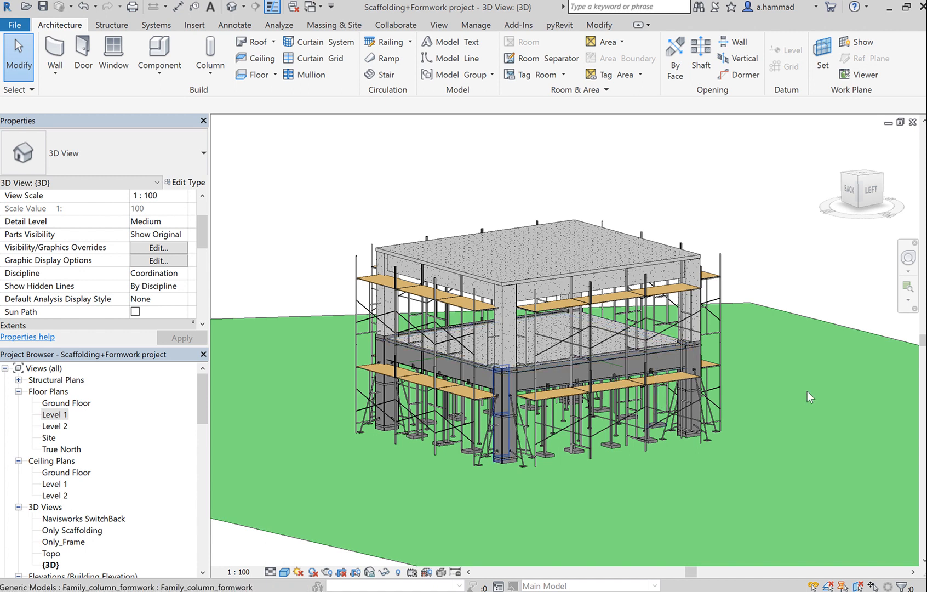
{"action": "left_click", "coordinate": [690, 292]}
{"action": "right_click", "coordinate": [687, 292]}
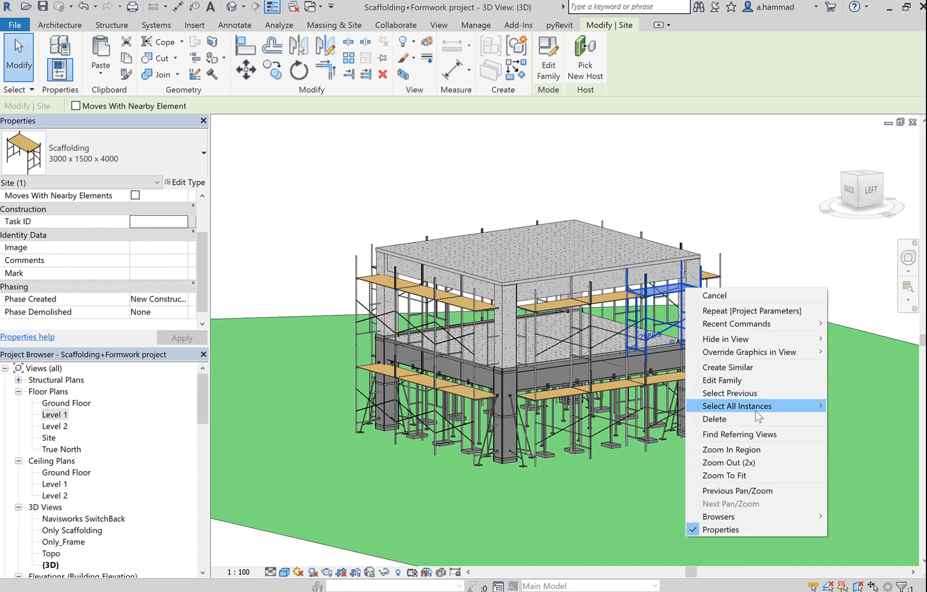
{"action": "mouse_move", "coordinate": [755, 411]}
{"action": "left_click", "coordinate": [632, 418]}
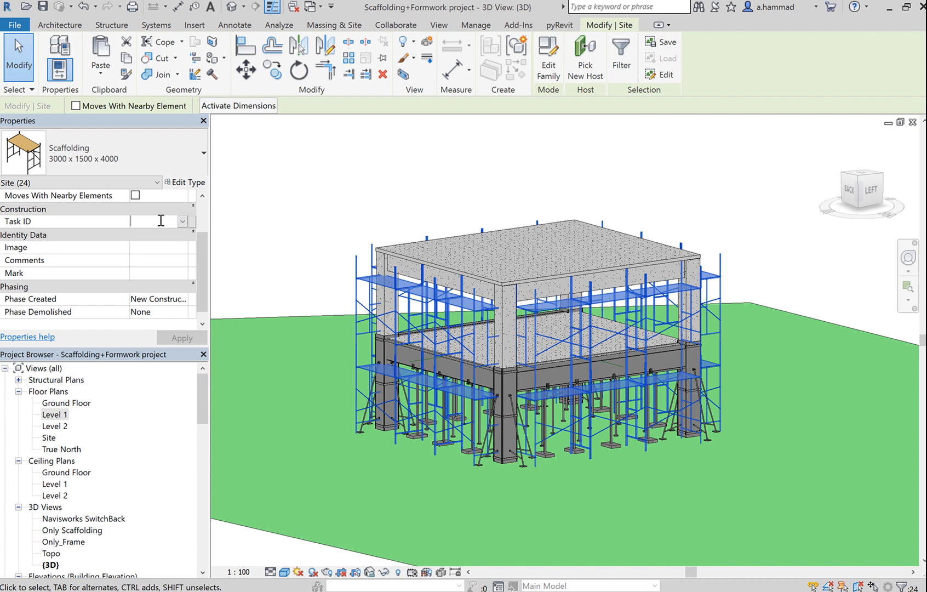
{"action": "left_click", "coordinate": [772, 257]}
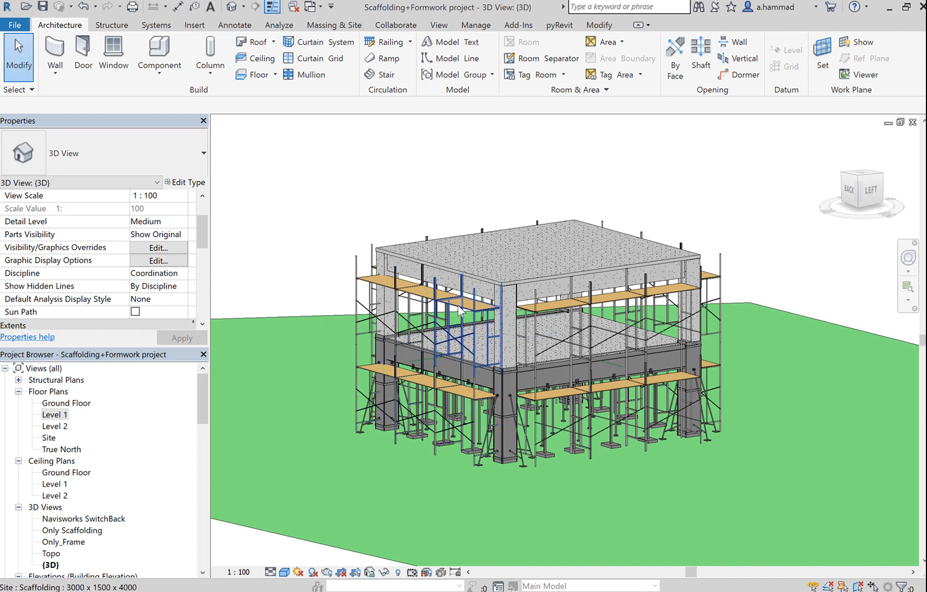
{"action": "right_click", "coordinate": [458, 306]}
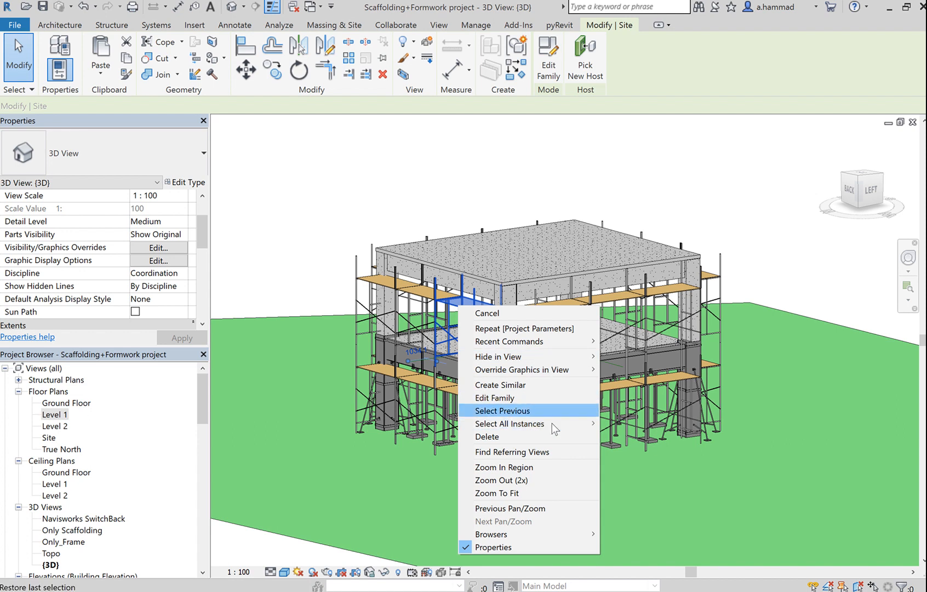
{"action": "mouse_move", "coordinate": [551, 419]}
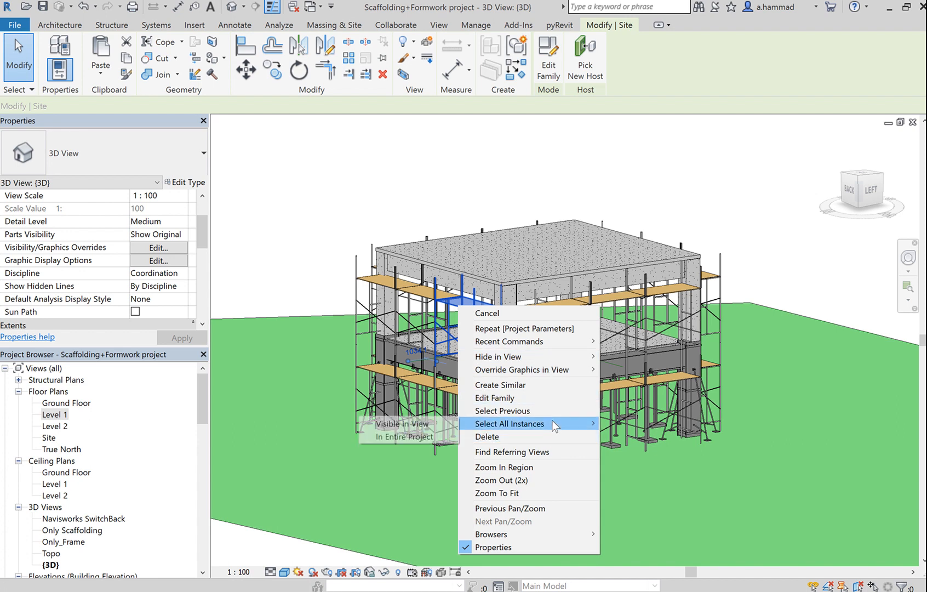
{"action": "left_click", "coordinate": [423, 437]}
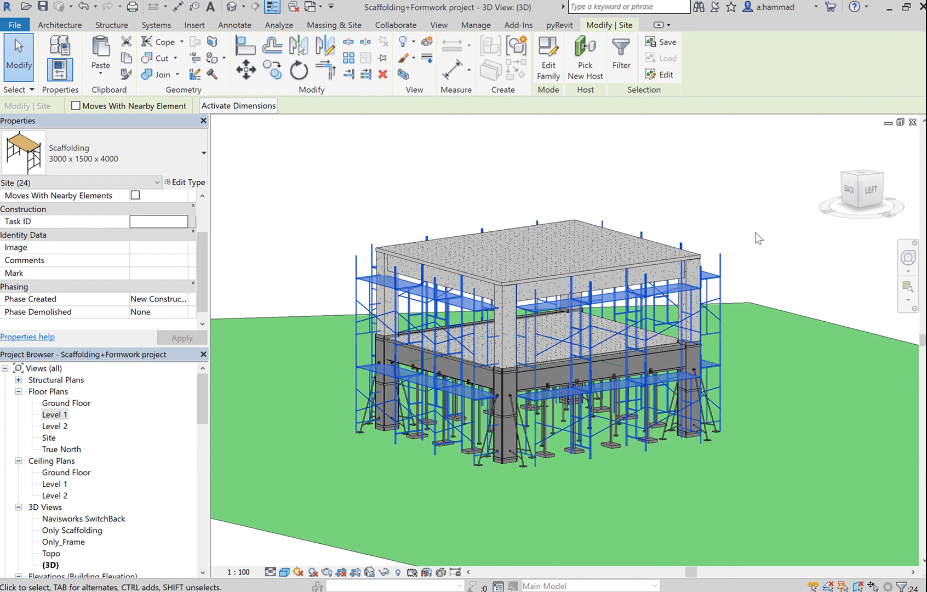
{"action": "key", "text": "Escape"}
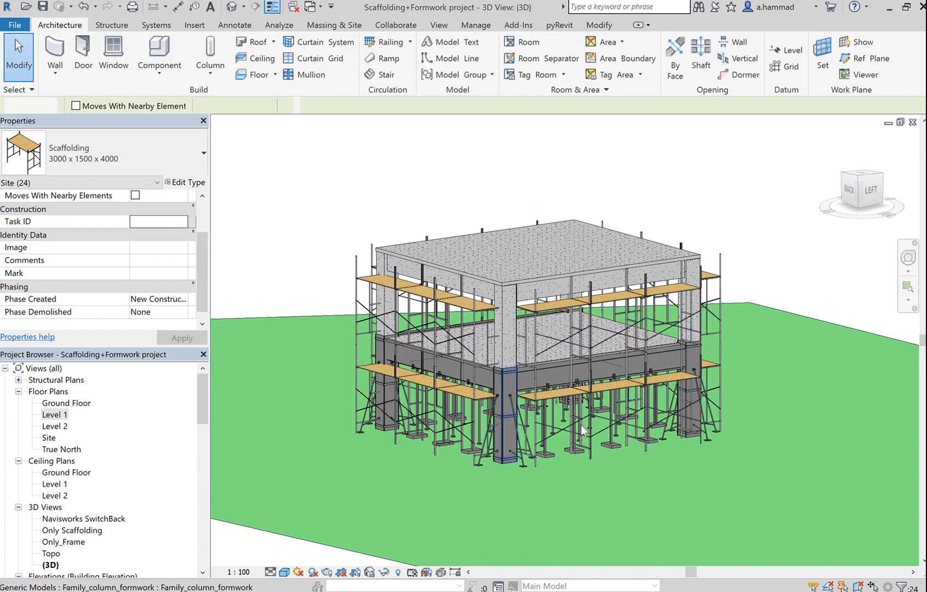
Step: Open the Ground Floor plan, select all 3000 x 1500 x 4000 scaffolding instances visible in that view, and check the selection with Filter
{"action": "double_click", "coordinate": [68, 403]}
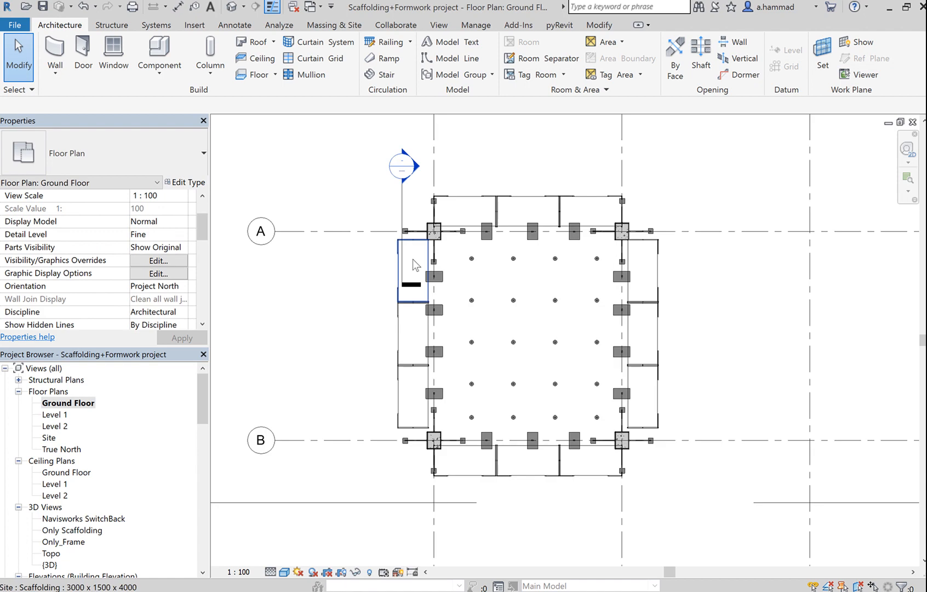
{"action": "left_click", "coordinate": [402, 258]}
{"action": "right_click", "coordinate": [402, 247]}
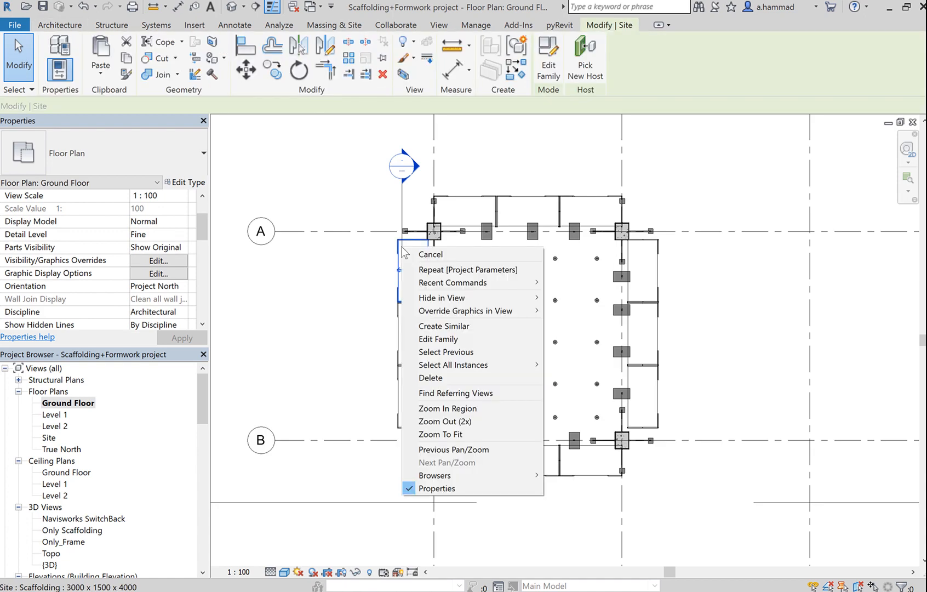
{"action": "mouse_move", "coordinate": [488, 366]}
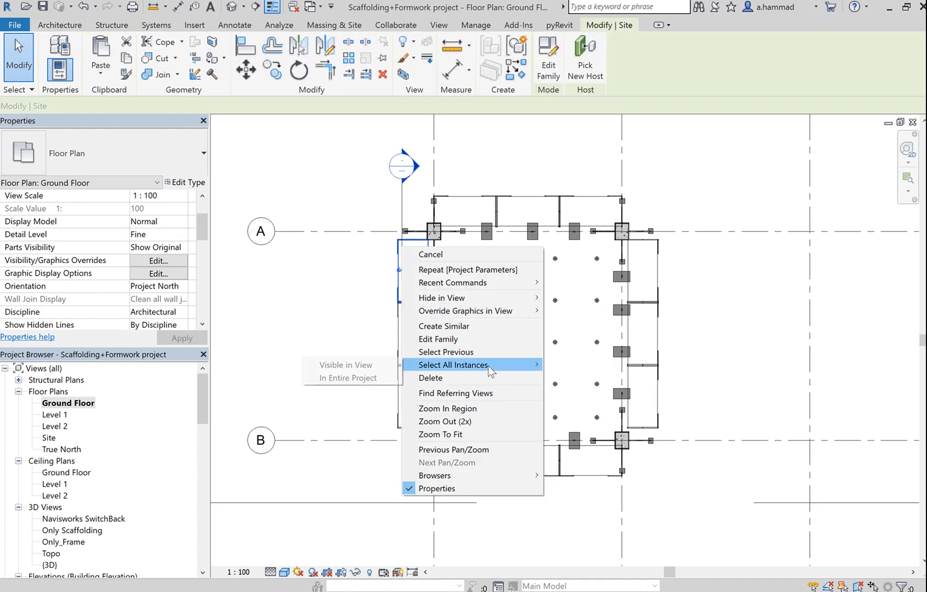
{"action": "left_click", "coordinate": [369, 364]}
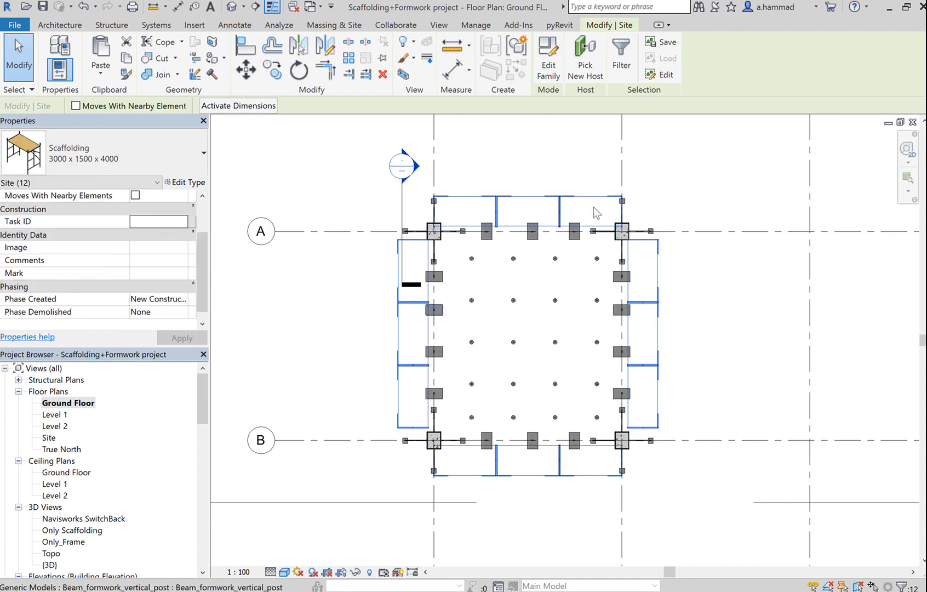
{"action": "left_click", "coordinate": [623, 64]}
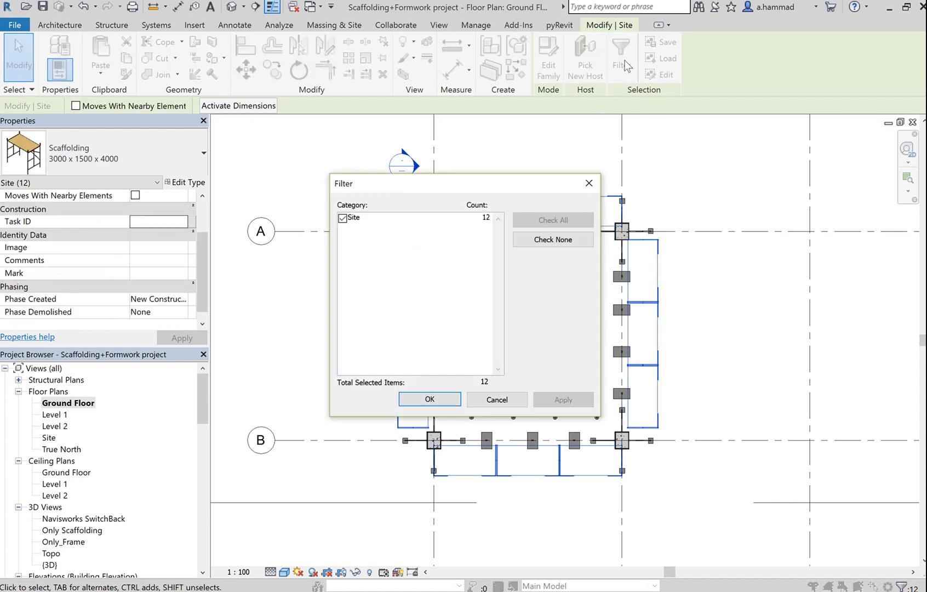
{"action": "left_click", "coordinate": [427, 399]}
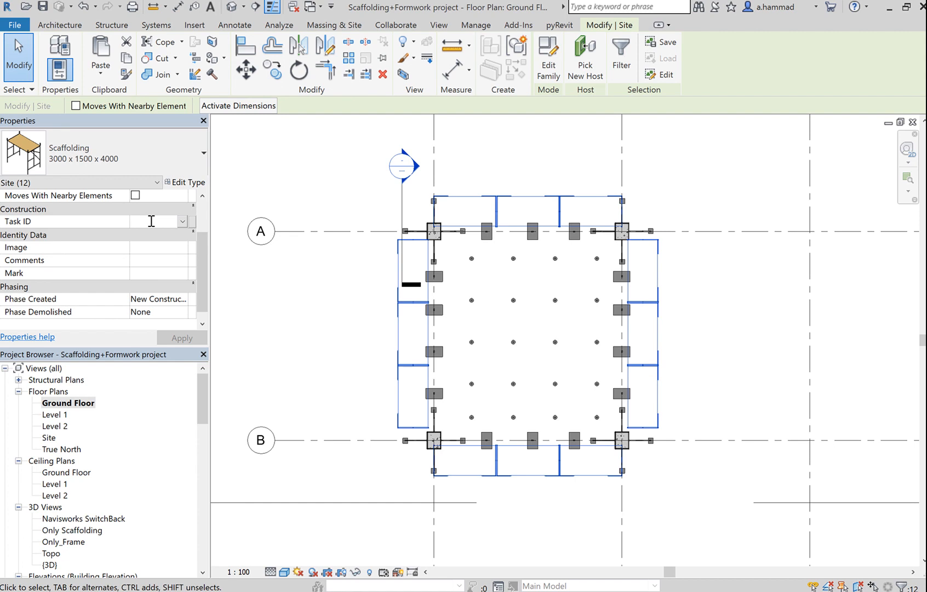
Step: Set the Task ID of the selected ground-floor scaffolding to 710 and clear the selection
{"action": "type", "text": "71"}
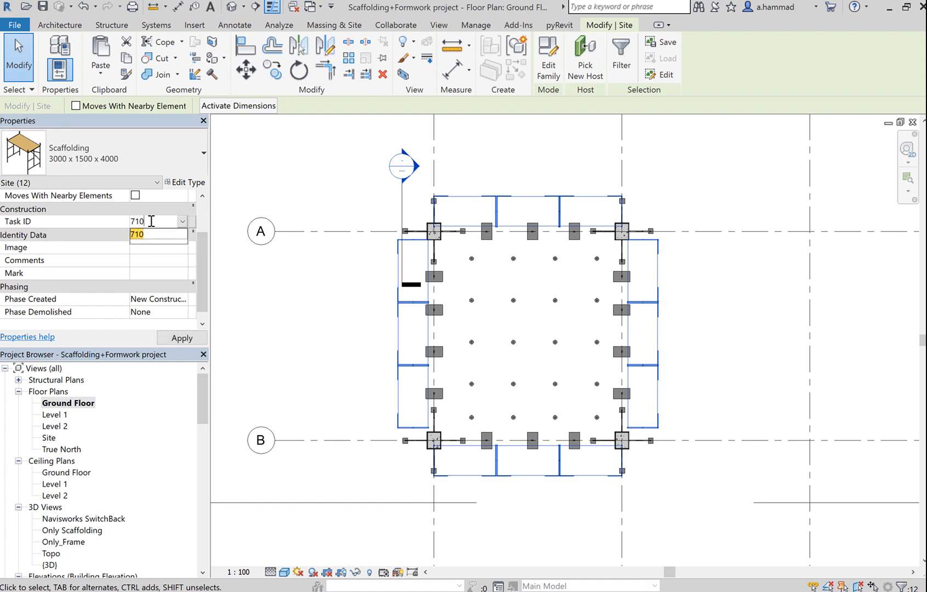
{"action": "type", "text": "0"}
{"action": "key", "text": "Return"}
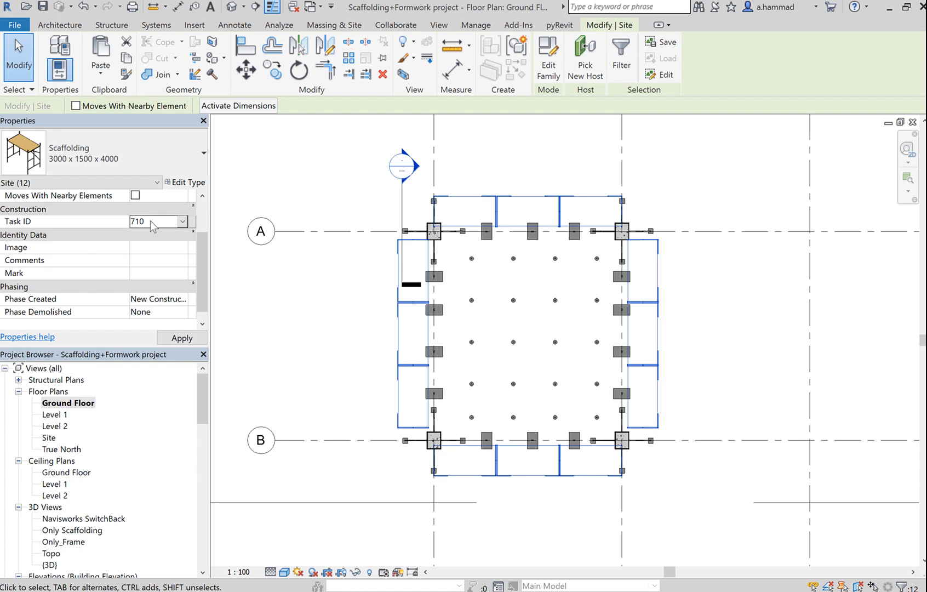
{"action": "left_click", "coordinate": [314, 190]}
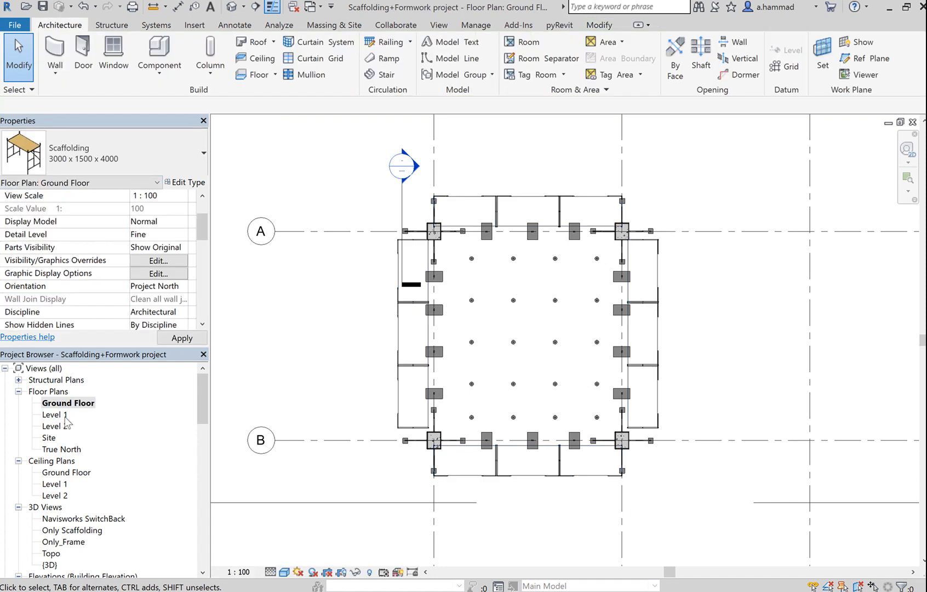
Step: Select all scaffolding instances visible in the Level 1 floor plan, check their count with Filter, and clear the selection
{"action": "double_click", "coordinate": [55, 425]}
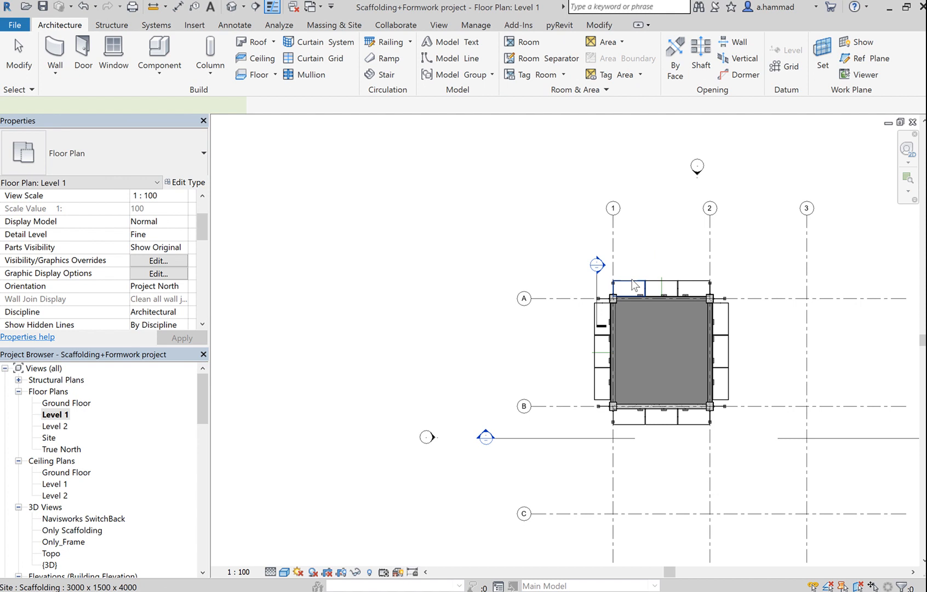
{"action": "left_click", "coordinate": [632, 280]}
{"action": "right_click", "coordinate": [632, 280]}
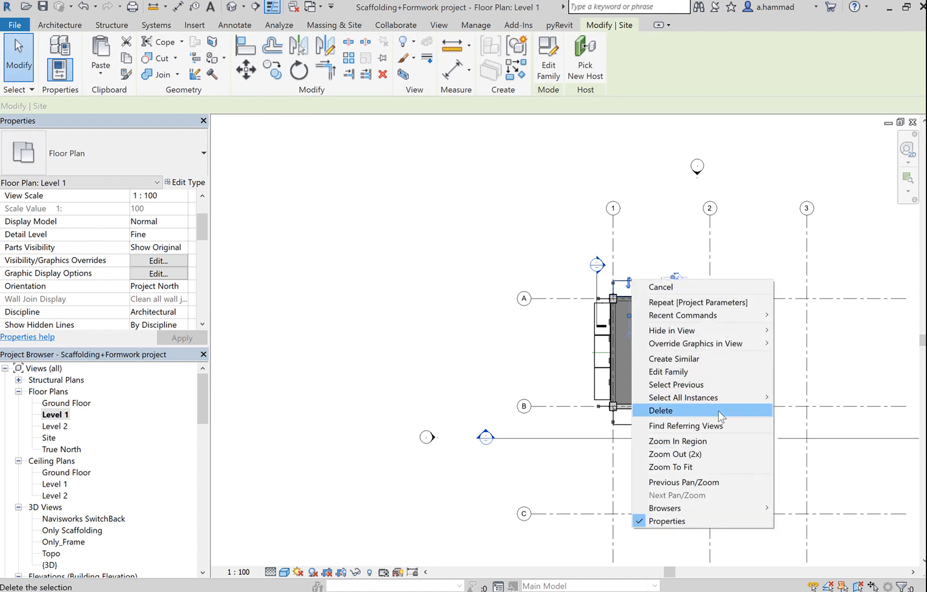
{"action": "mouse_move", "coordinate": [739, 398]}
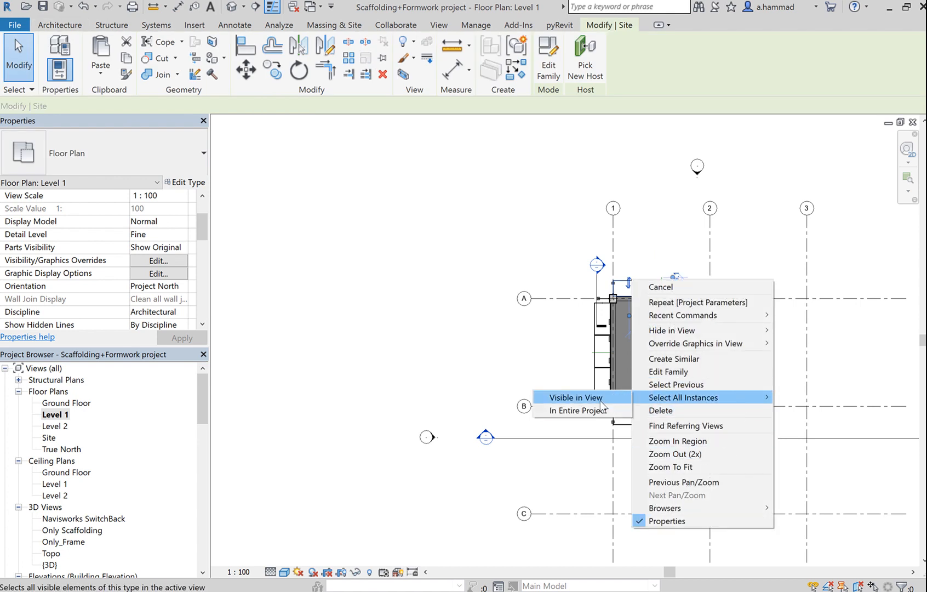
{"action": "left_click", "coordinate": [599, 400]}
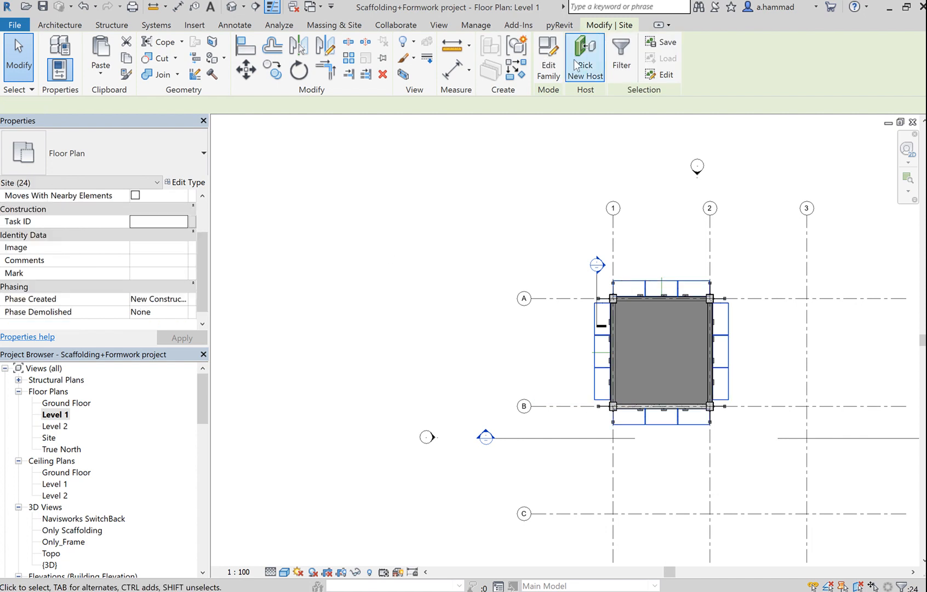
{"action": "left_click", "coordinate": [621, 60]}
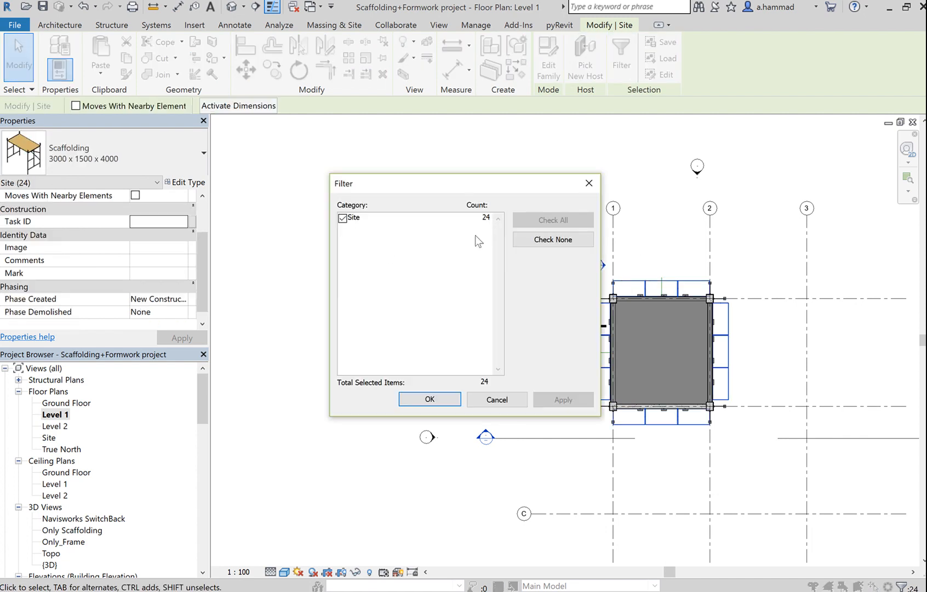
{"action": "left_click", "coordinate": [508, 401]}
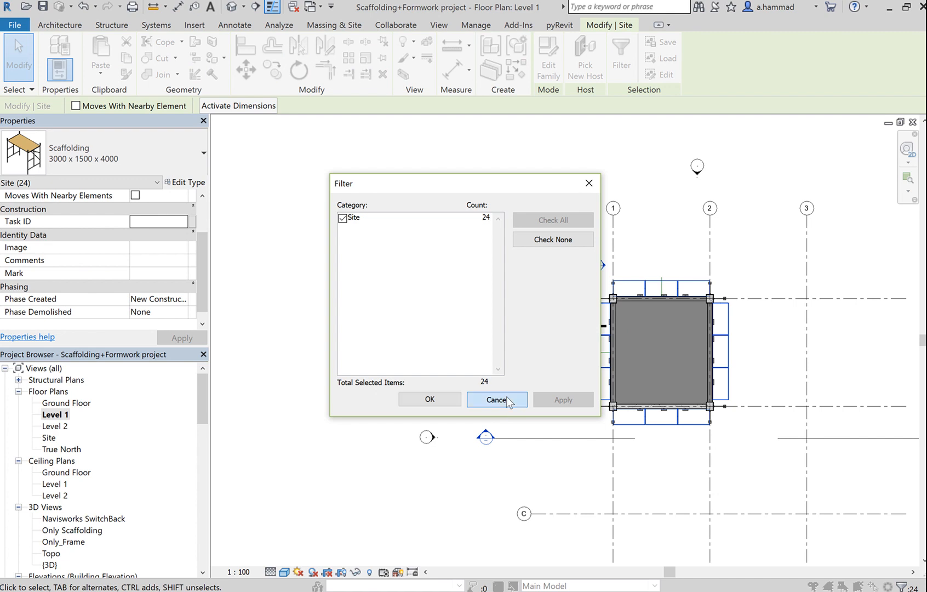
{"action": "scroll", "coordinate": [657, 245], "scroll_direction": "up", "scroll_amount": 3}
{"action": "left_click", "coordinate": [654, 242]}
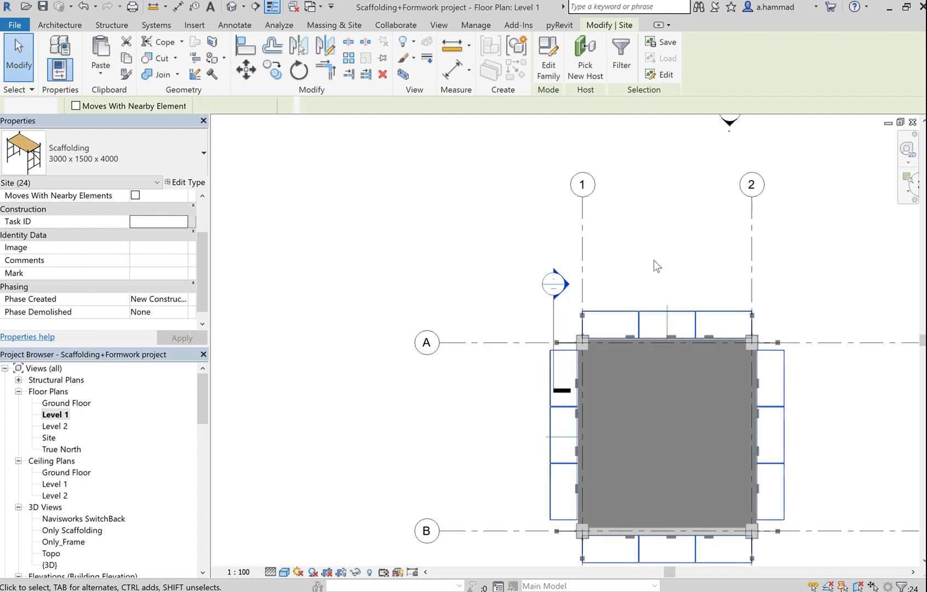
Step: Open the Level 2 floor plan and examine whether the scaffolding is shown there
{"action": "left_click", "coordinate": [620, 315]}
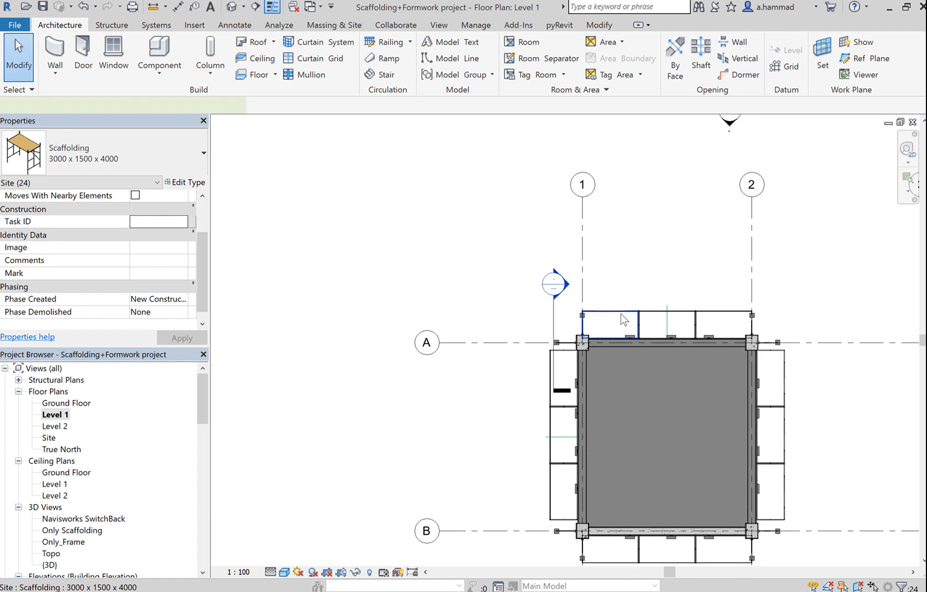
{"action": "right_click", "coordinate": [621, 314]}
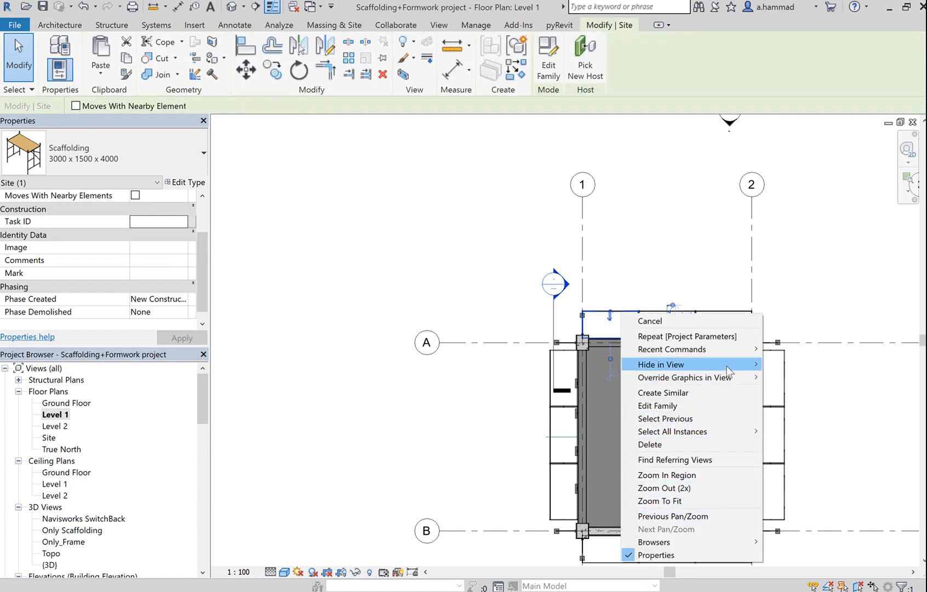
{"action": "left_click", "coordinate": [137, 432]}
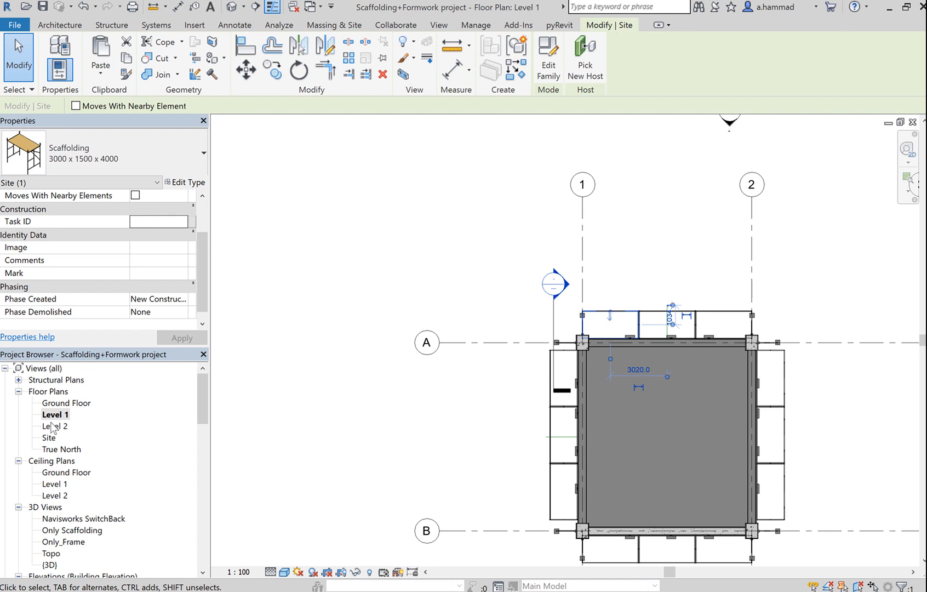
{"action": "double_click", "coordinate": [53, 426]}
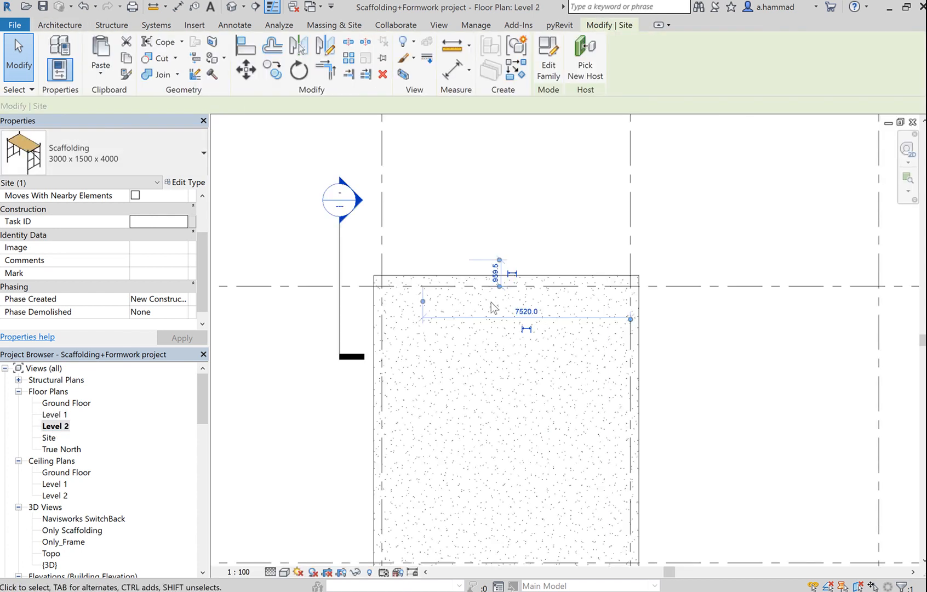
{"action": "scroll", "coordinate": [498, 311], "scroll_direction": "down", "scroll_amount": 3}
{"action": "scroll", "coordinate": [498, 311], "scroll_direction": "up", "scroll_amount": 2}
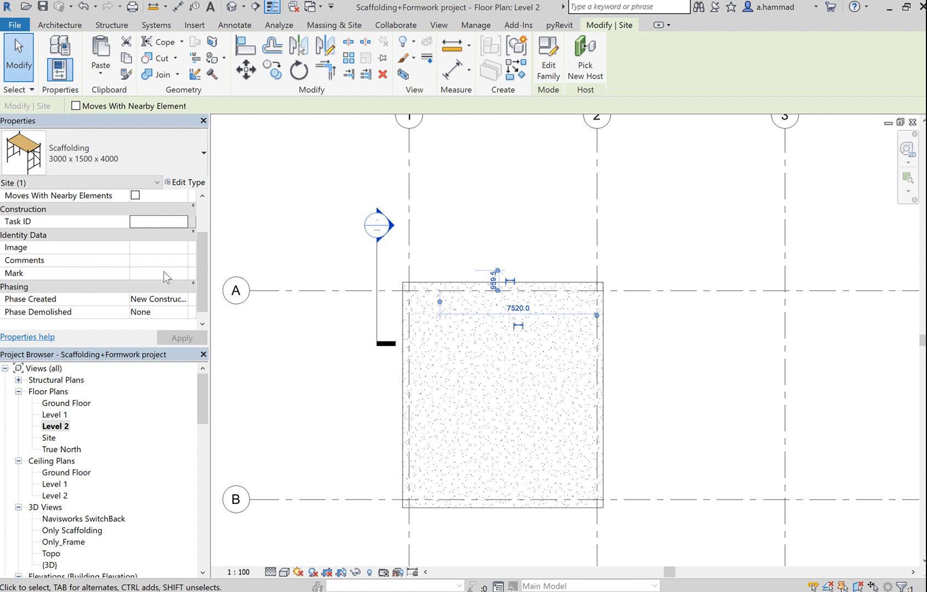
{"action": "key", "text": "Escape"}
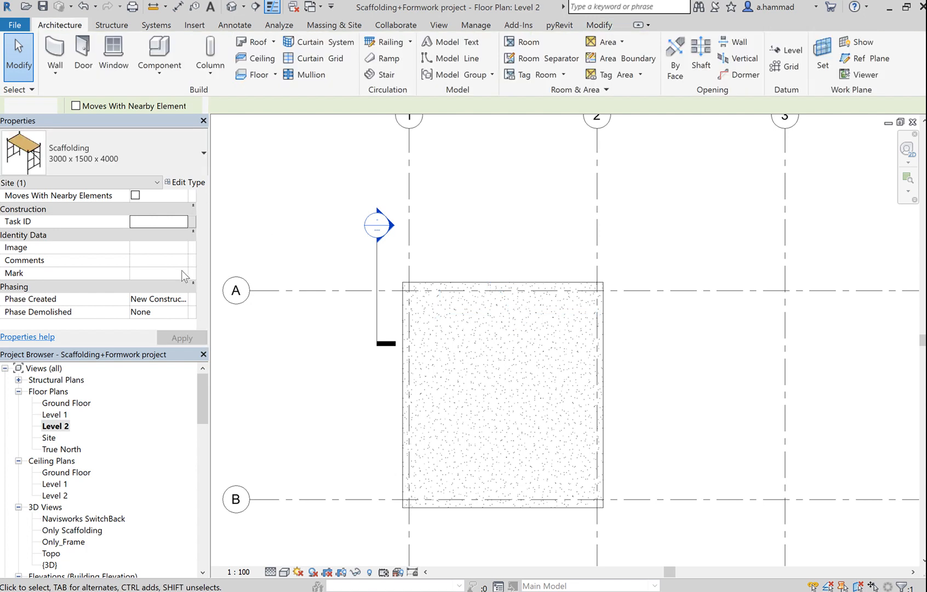
Step: Return to the Level 1 floor plan and recheck the count of all visible scaffolding instances with Filter, leaving nothing selected
{"action": "double_click", "coordinate": [55, 415]}
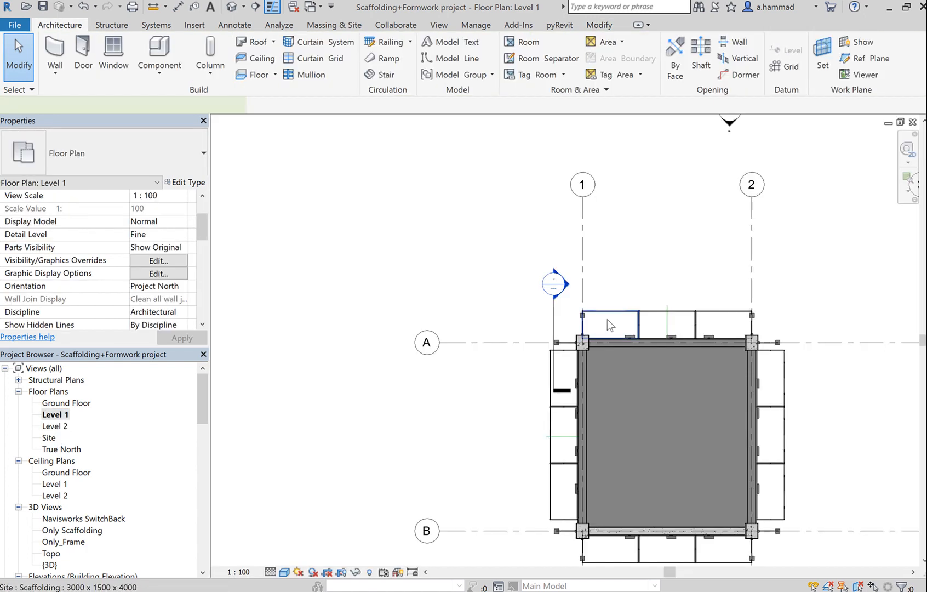
{"action": "right_click", "coordinate": [607, 319]}
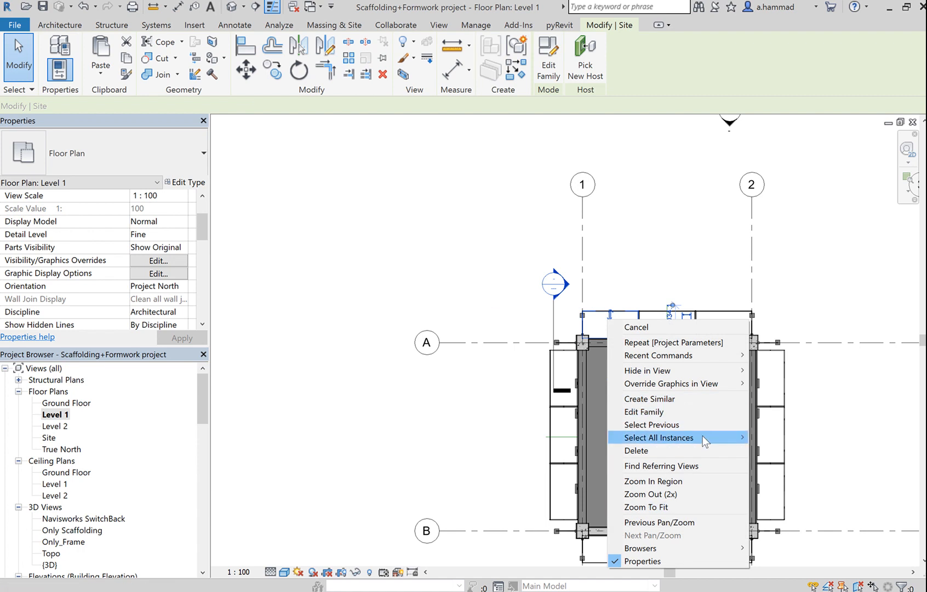
{"action": "mouse_move", "coordinate": [702, 435]}
{"action": "left_click", "coordinate": [564, 437]}
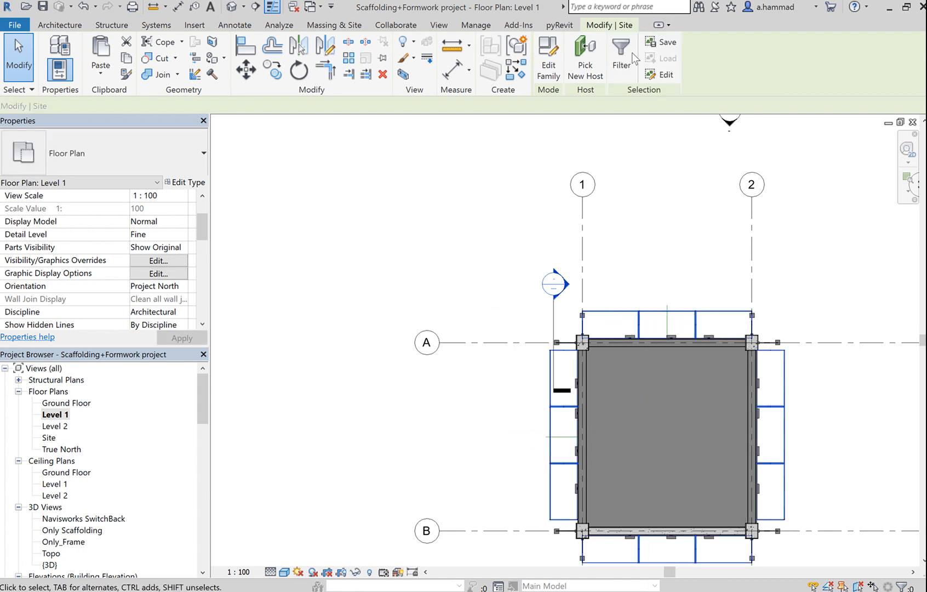
{"action": "left_click", "coordinate": [608, 70]}
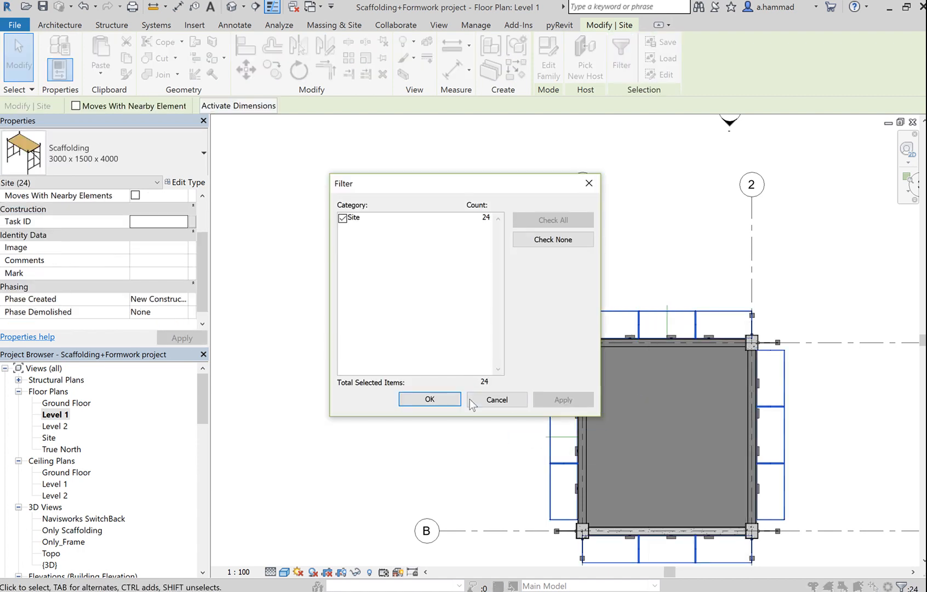
{"action": "left_click", "coordinate": [507, 399]}
{"action": "key", "text": "Escape"}
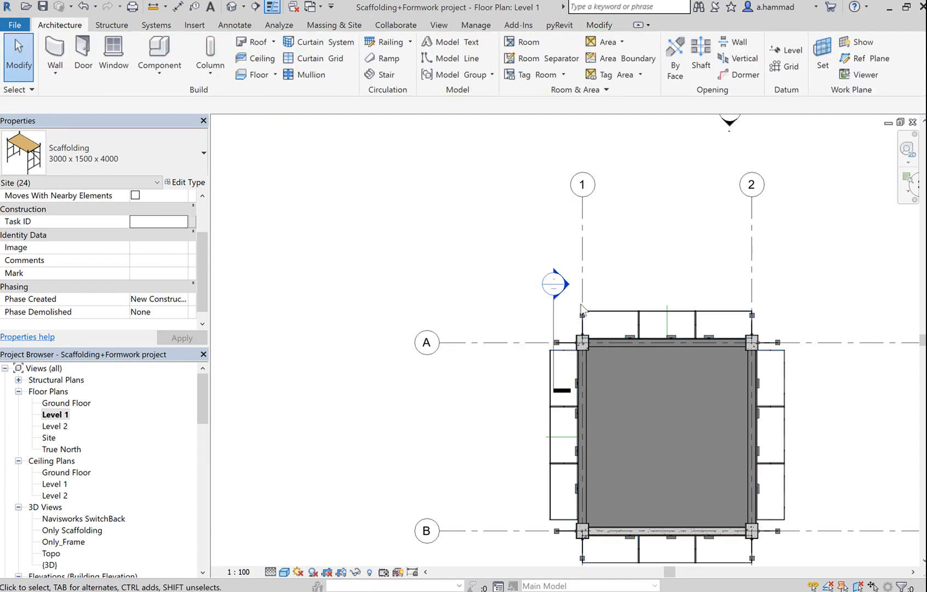
Step: Set the bottom offset of the Level 1 floor plan's view range to -100
{"action": "left_click_drag", "start_coordinate": [200, 244], "coordinate": [204, 269]}
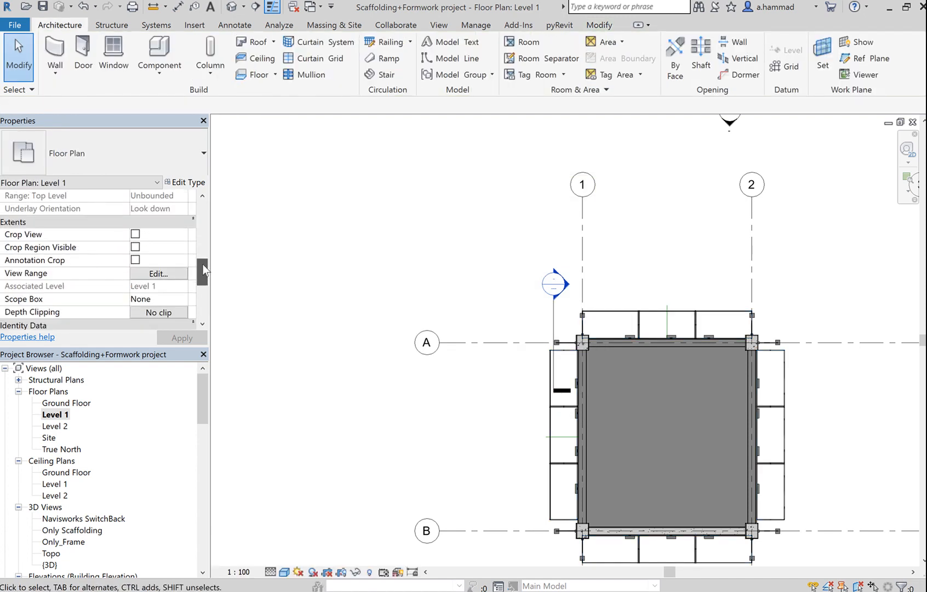
{"action": "left_click", "coordinate": [163, 273]}
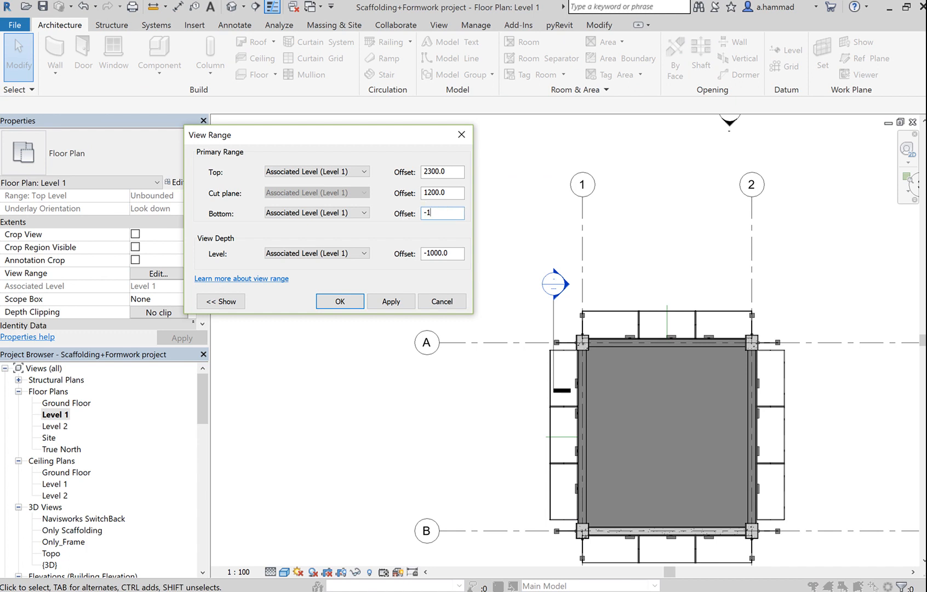
{"action": "left_click", "coordinate": [456, 250]}
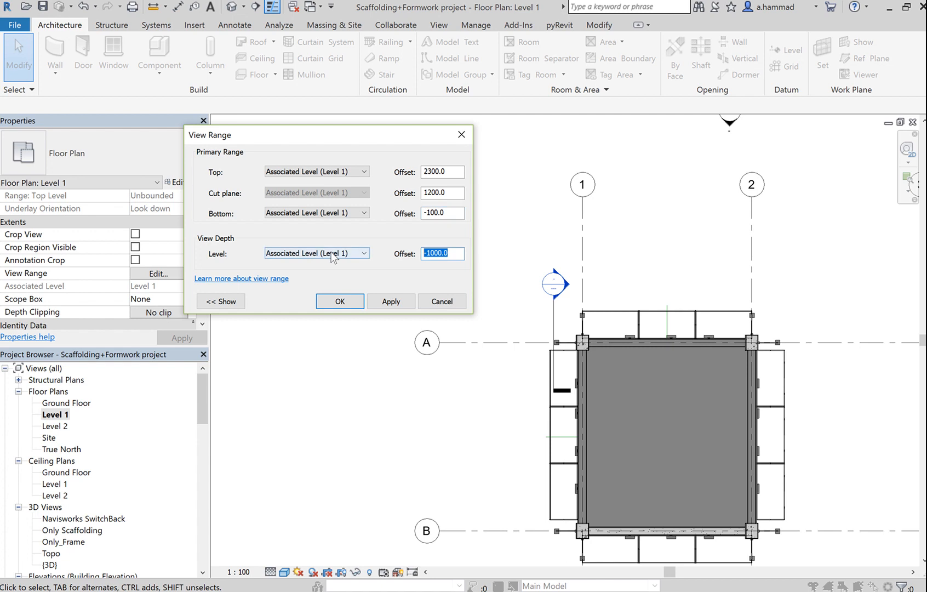
{"action": "key", "text": "Return"}
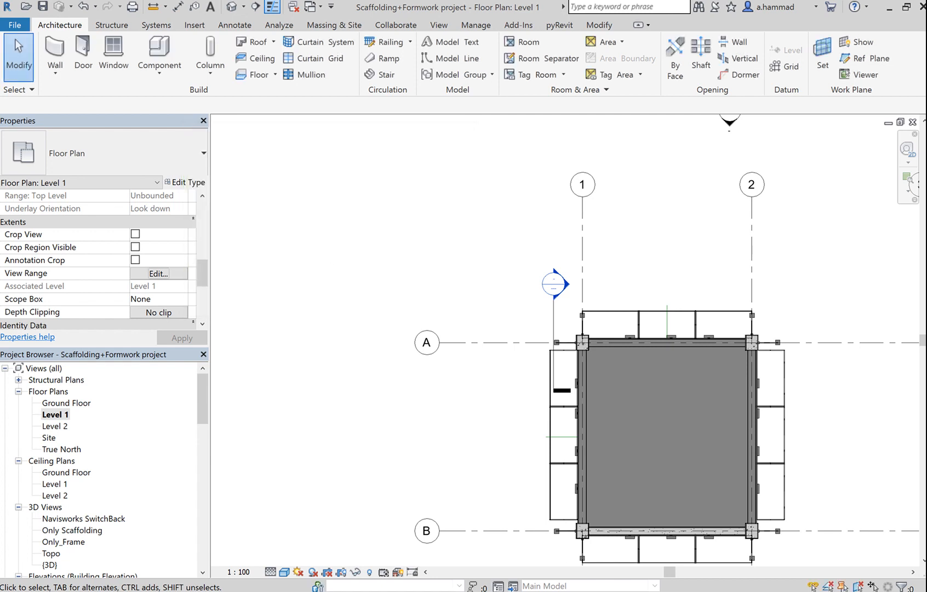
Step: Select all scaffolding instances visible in the Level 1 floor plan, check their count with Filter, view the model in 3D, and clear the selection
{"action": "right_click", "coordinate": [631, 314]}
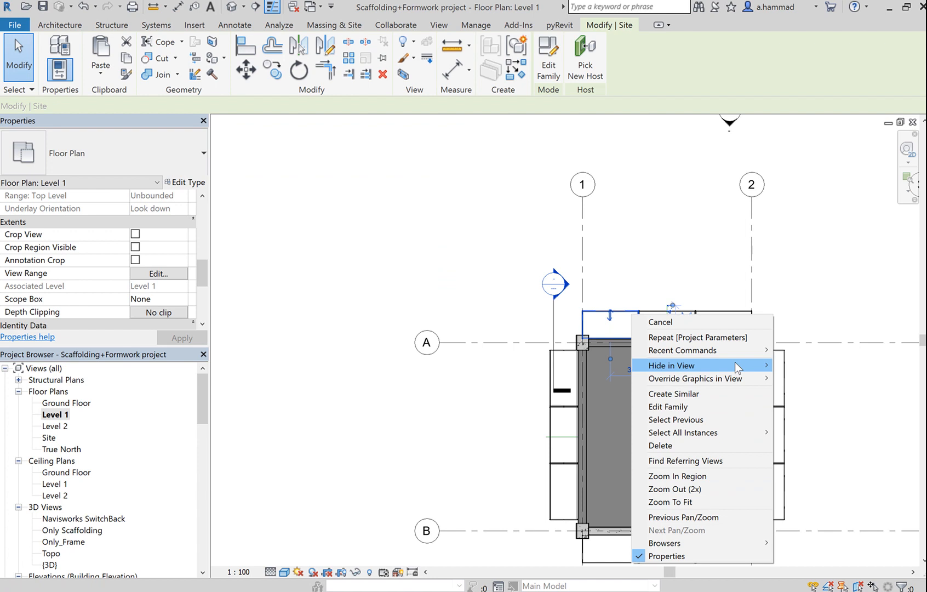
{"action": "mouse_move", "coordinate": [736, 433]}
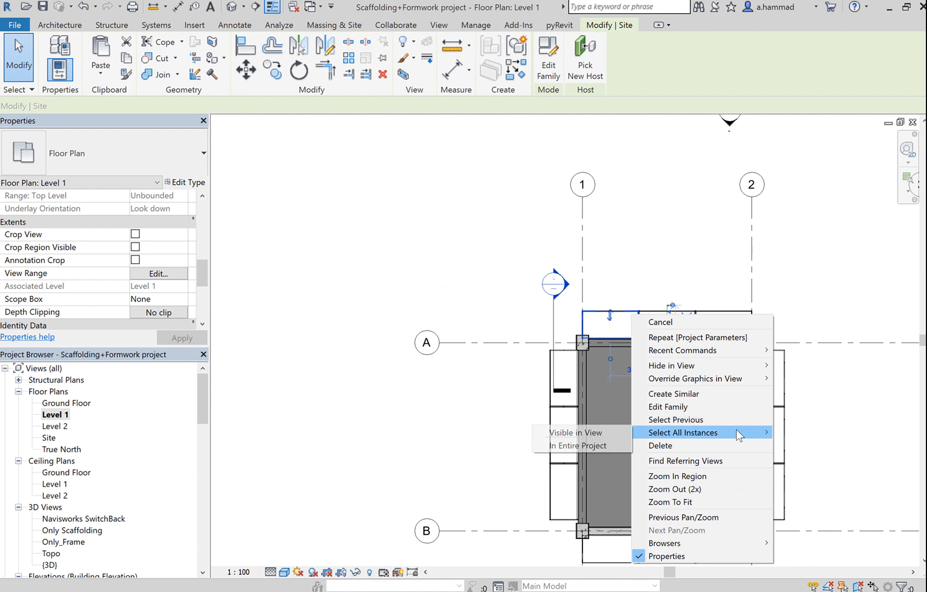
{"action": "left_click", "coordinate": [602, 433]}
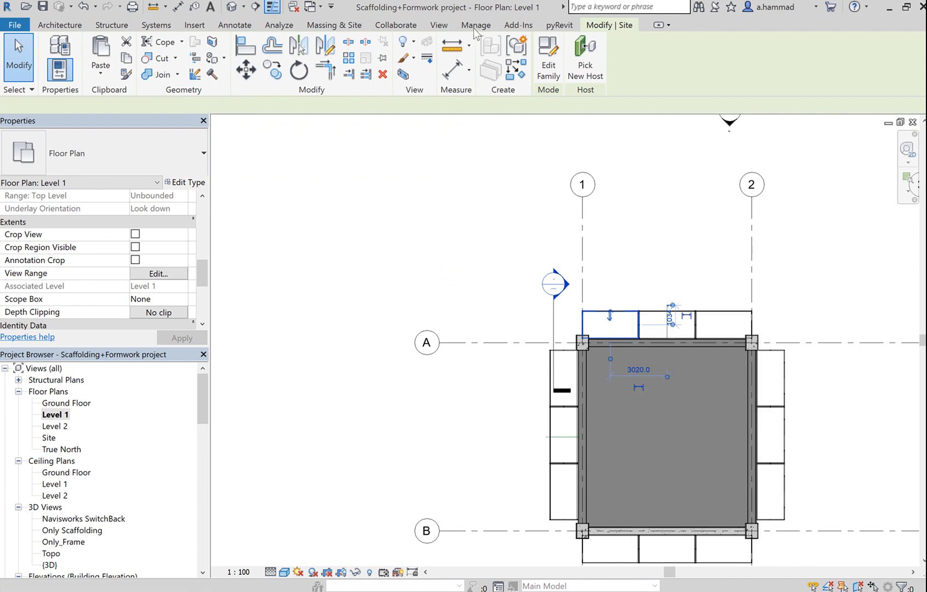
{"action": "left_click", "coordinate": [619, 57]}
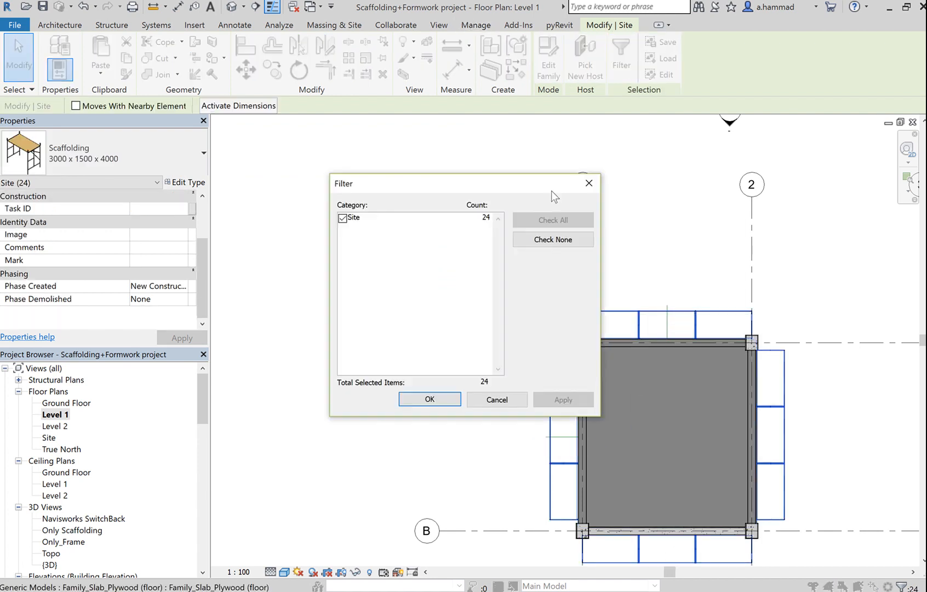
{"action": "left_click", "coordinate": [497, 400]}
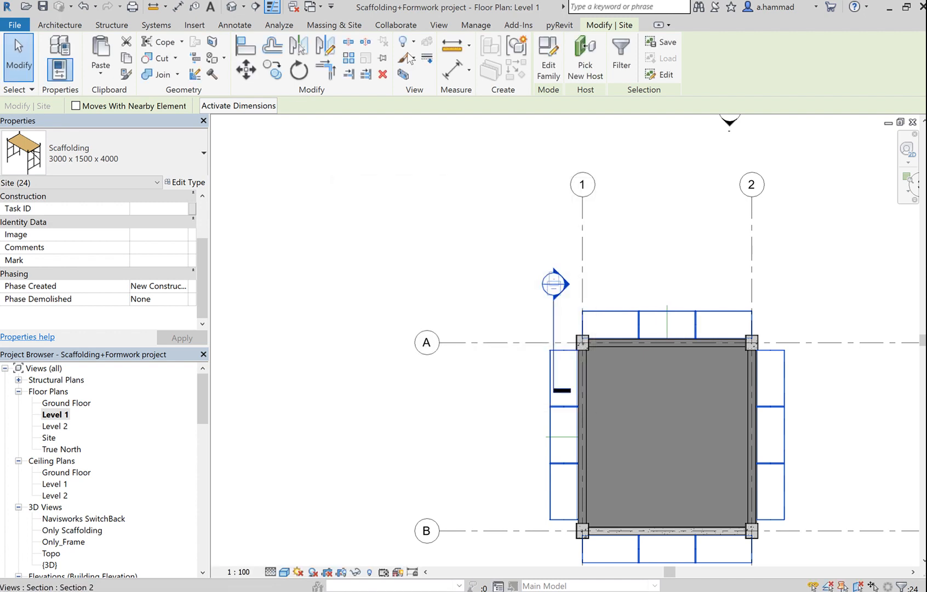
{"action": "left_click", "coordinate": [239, 6]}
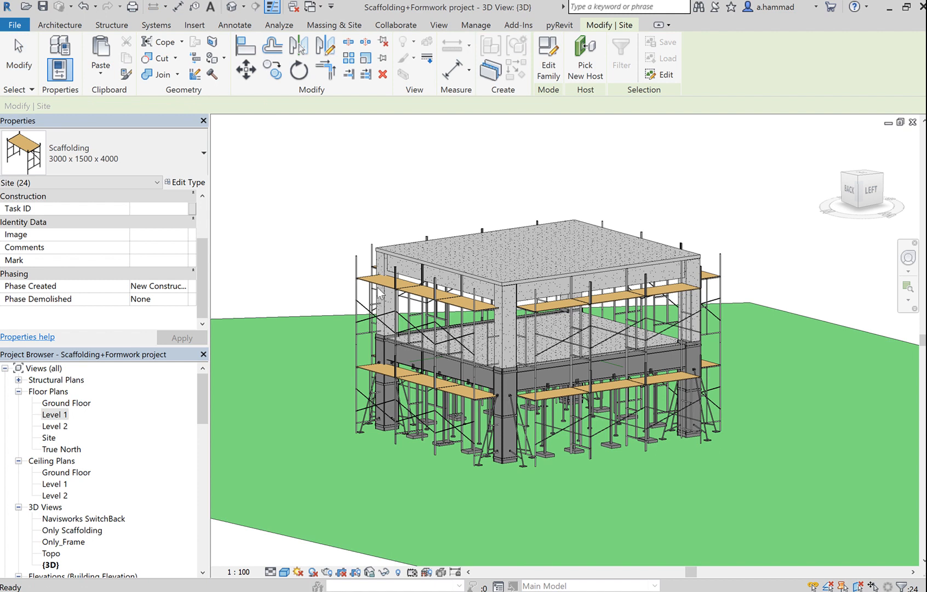
{"action": "key", "text": "Escape"}
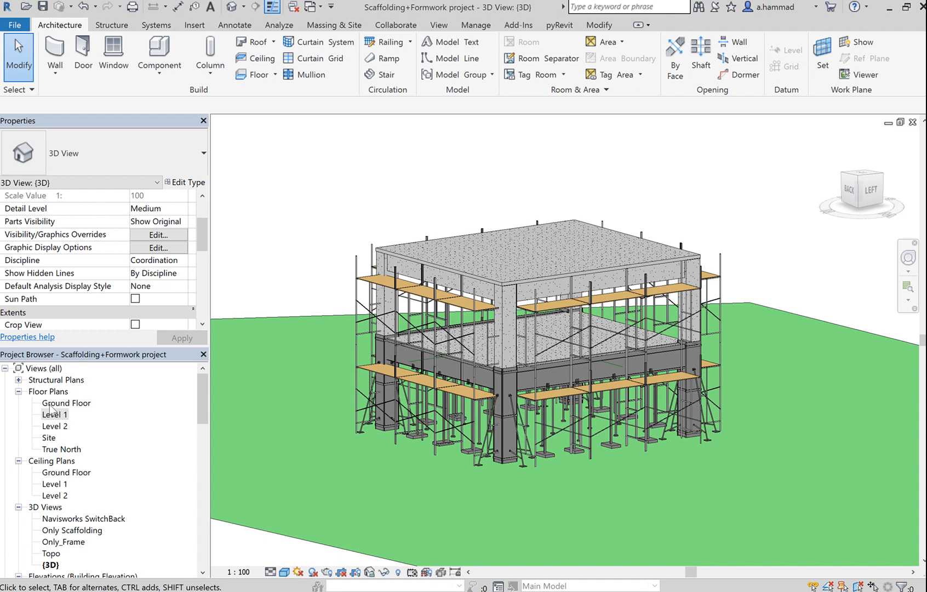
Step: Return to the Level 1 floor plan and check the level and offset of a scaffolding unit beside grid A, leaving nothing selected
{"action": "double_click", "coordinate": [55, 426]}
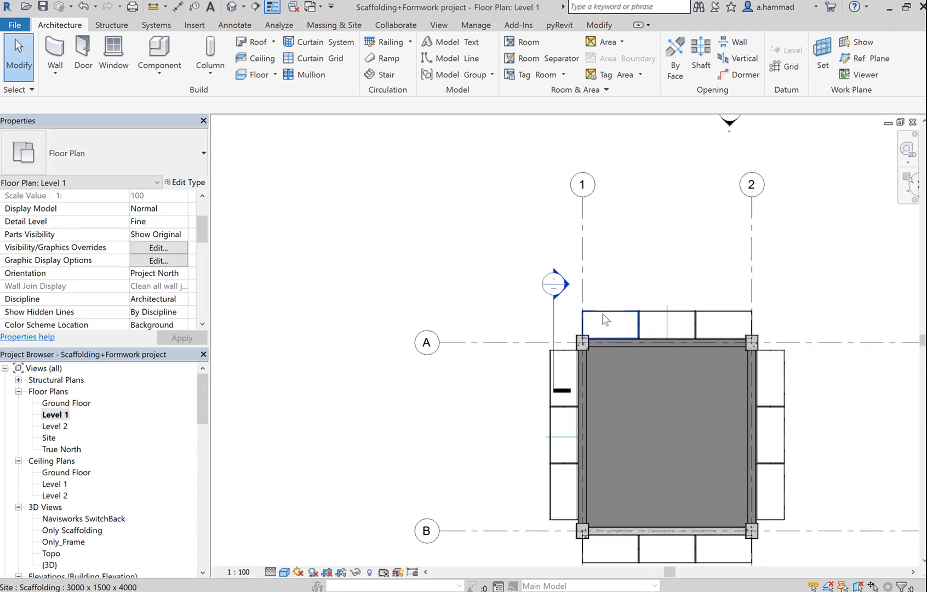
{"action": "left_click", "coordinate": [609, 315]}
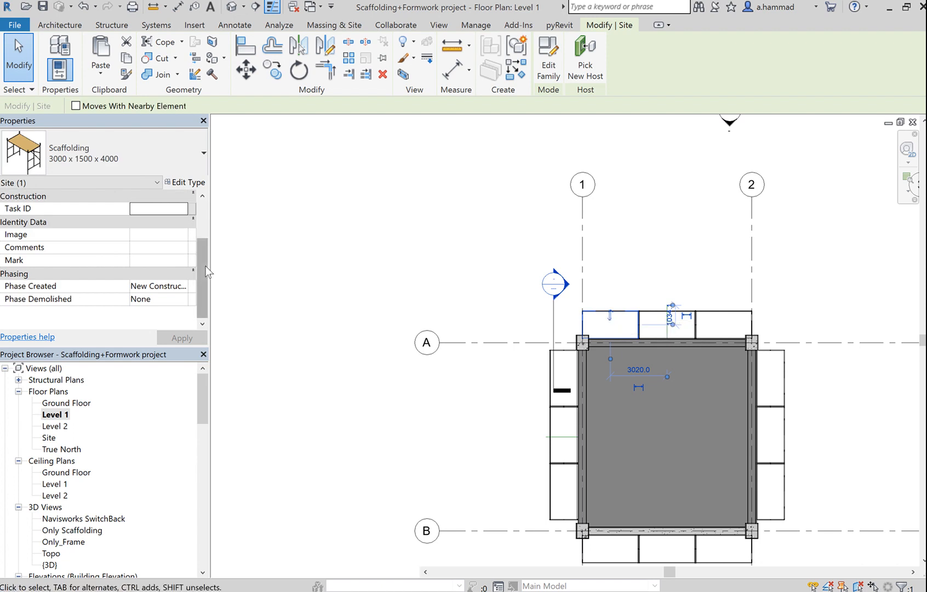
{"action": "left_click_drag", "start_coordinate": [205, 266], "coordinate": [209, 213]}
{"action": "left_click", "coordinate": [630, 327]}
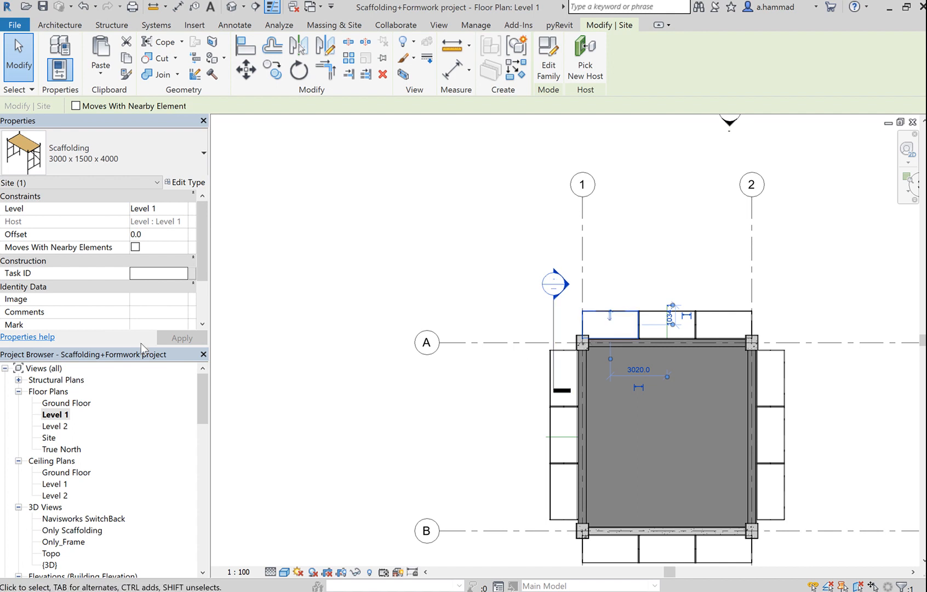
{"action": "left_click", "coordinate": [308, 233]}
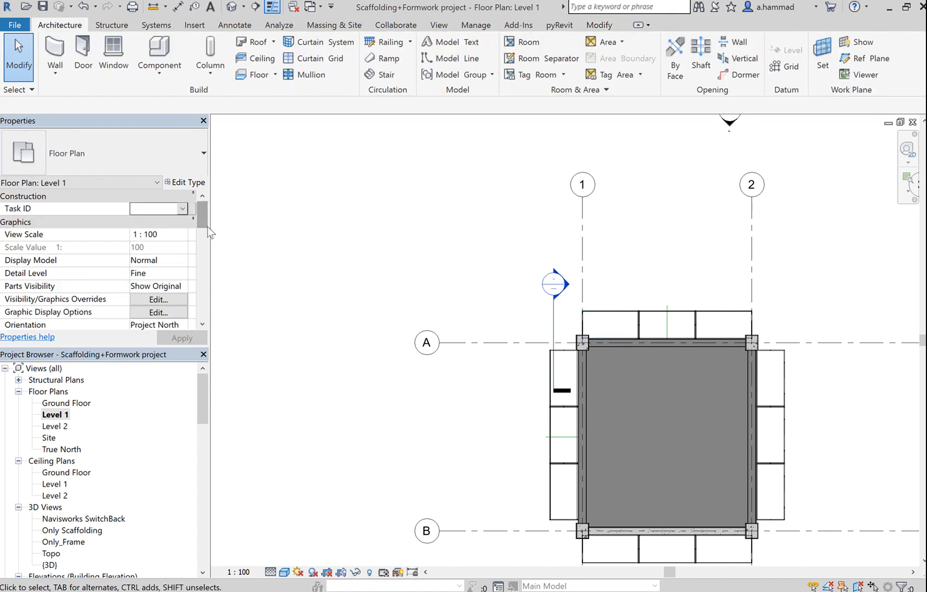
Step: Set the bottom and view depth offsets of the Level 1 floor plan's view range to 0
{"action": "left_click_drag", "start_coordinate": [207, 226], "coordinate": [205, 278]}
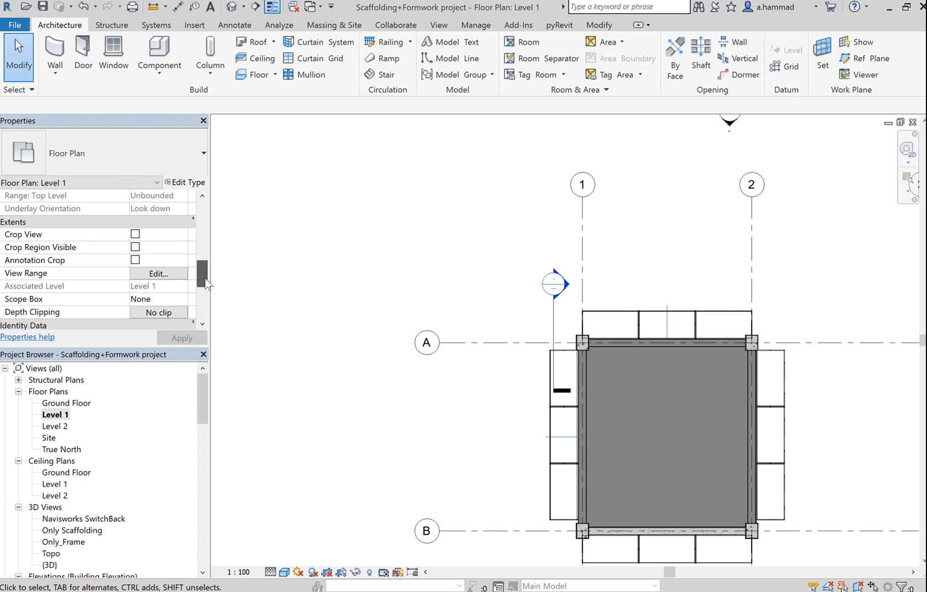
{"action": "left_click", "coordinate": [163, 276]}
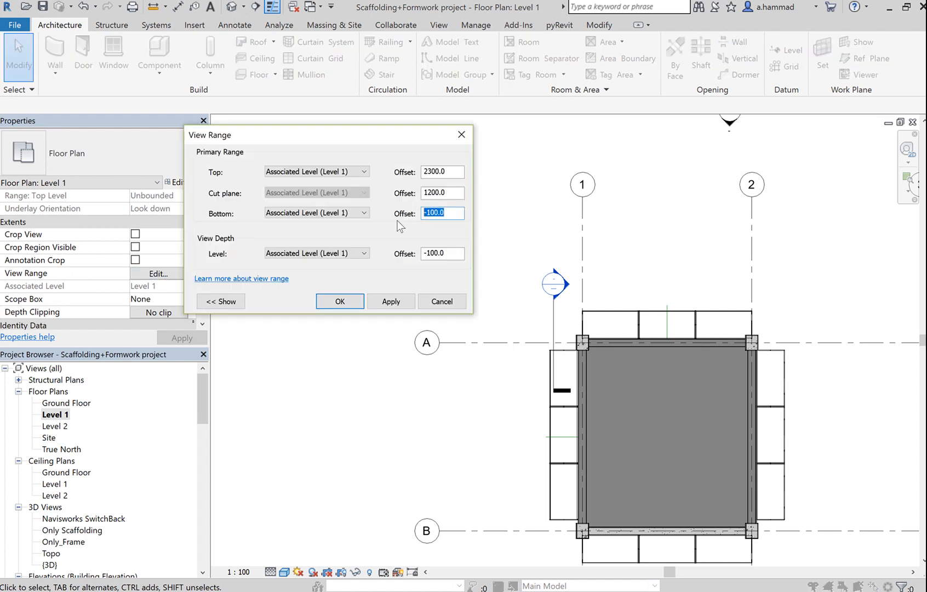
{"action": "left_click", "coordinate": [399, 302]}
{"action": "left_click", "coordinate": [340, 302]}
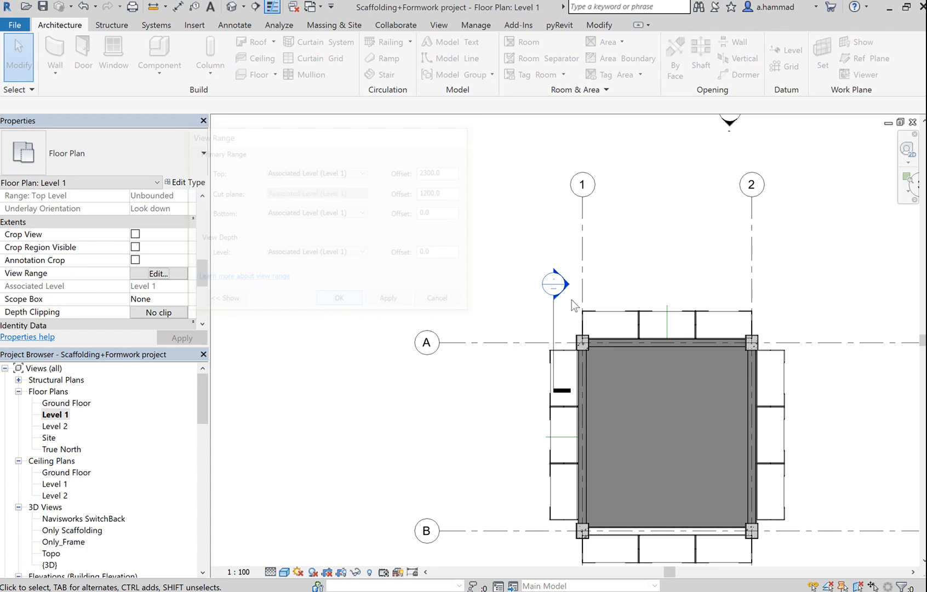
Step: Inspect the constraints of the scaffolding unit beside grid 1 and clear the selection
{"action": "left_click", "coordinate": [632, 319]}
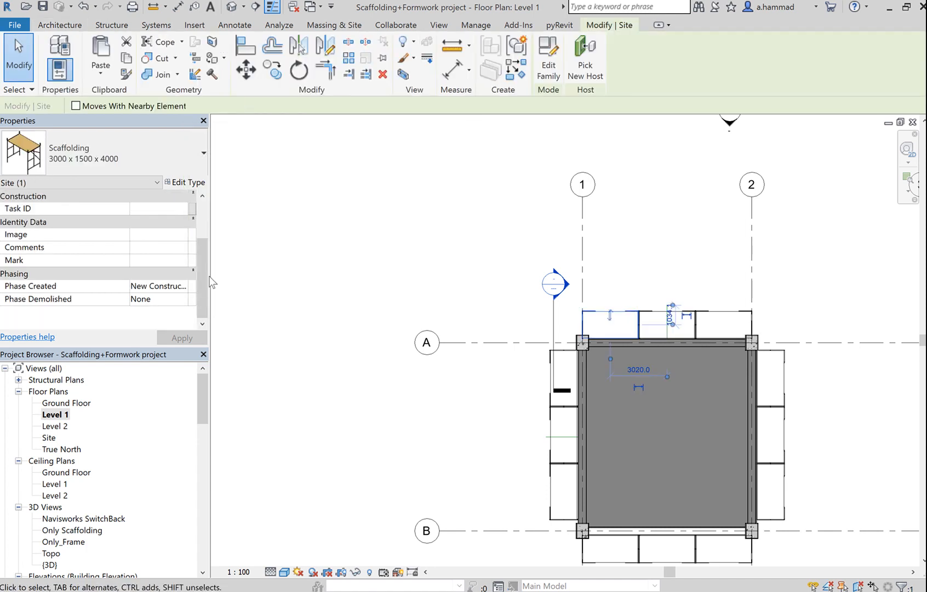
{"action": "left_click_drag", "start_coordinate": [206, 256], "coordinate": [207, 215]}
{"action": "left_click", "coordinate": [217, 233]}
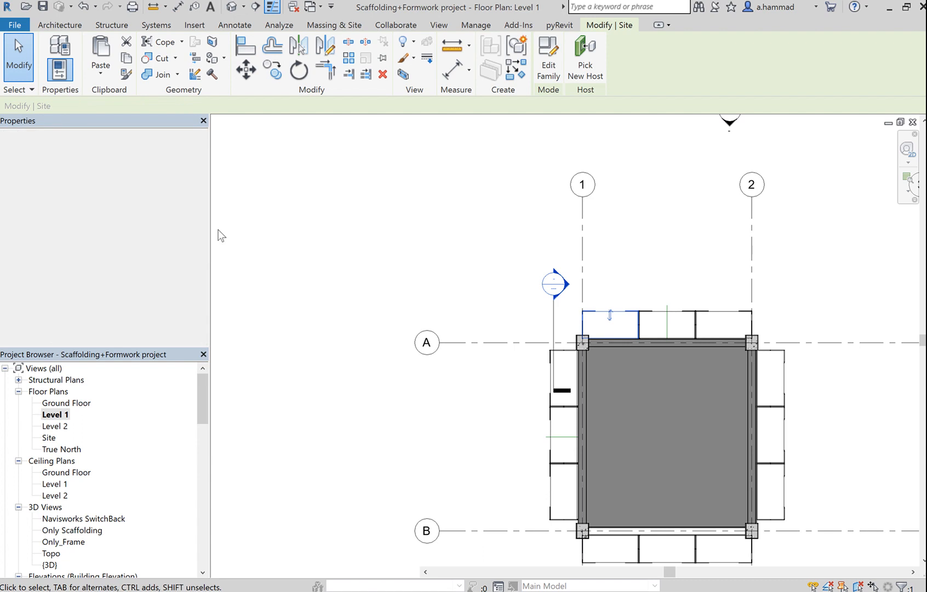
{"action": "left_click", "coordinate": [590, 310]}
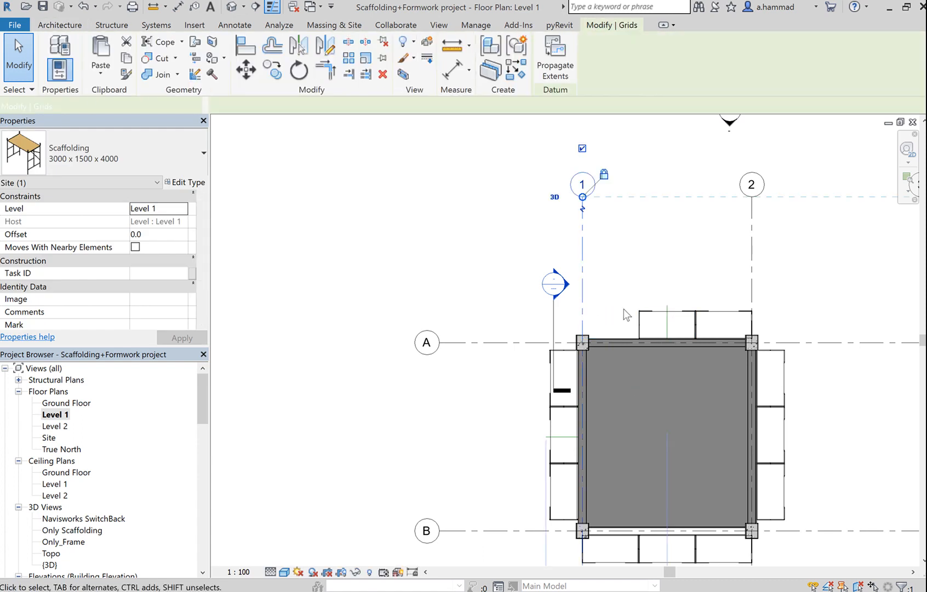
{"action": "key", "text": "Escape"}
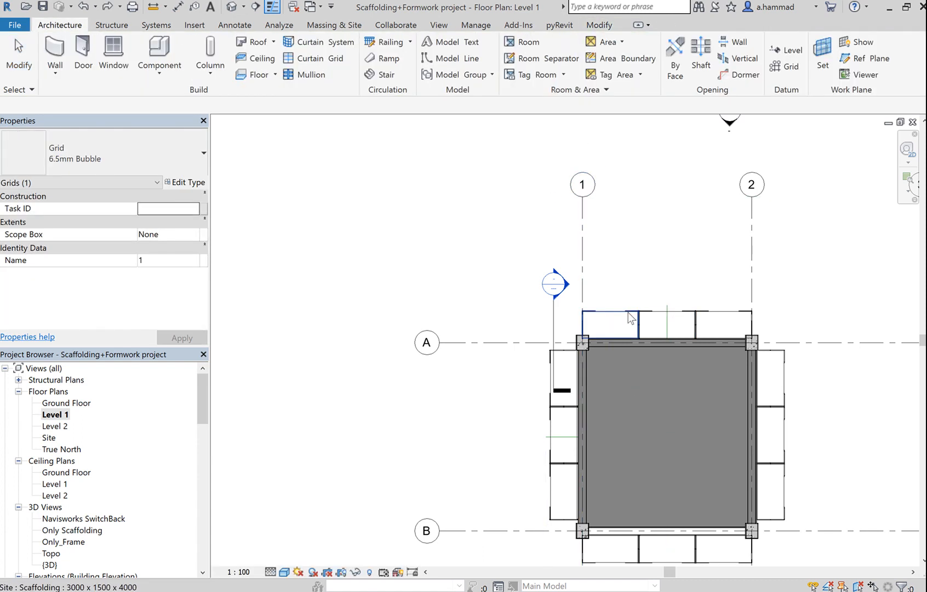
Step: Select all scaffolding instances visible in the Level 1 floor plan, check their count with Filter, and deselect them
{"action": "right_click", "coordinate": [627, 313]}
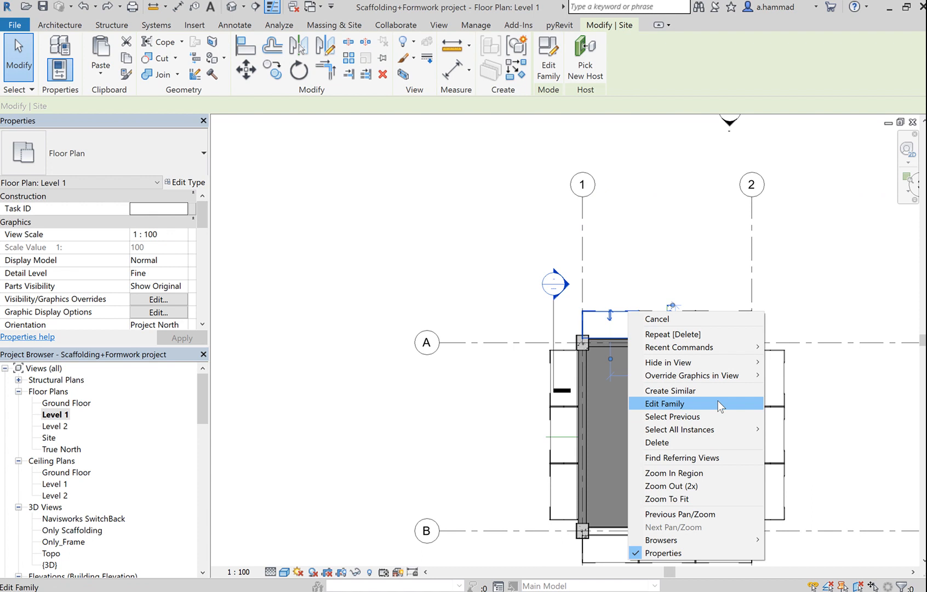
{"action": "mouse_move", "coordinate": [713, 425]}
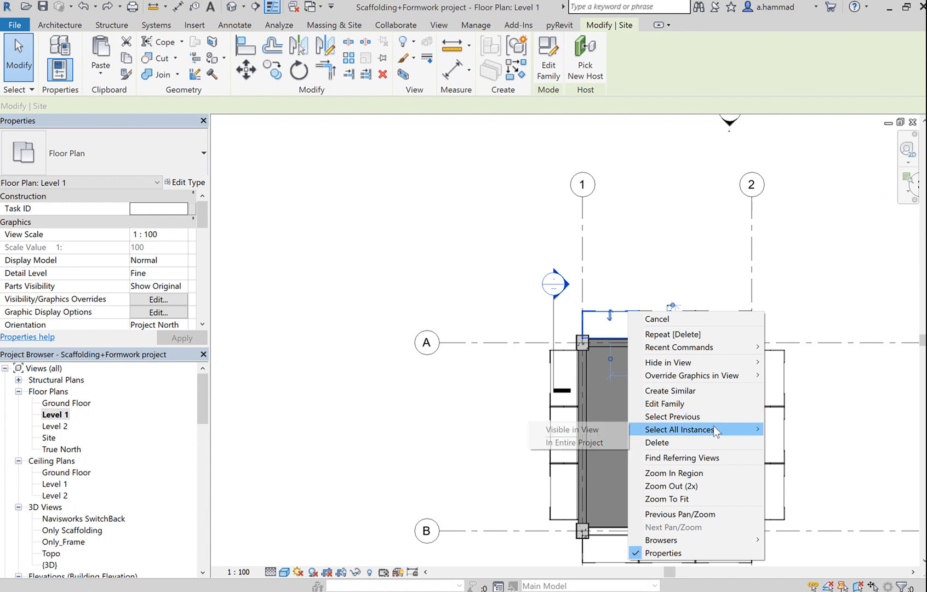
{"action": "left_click", "coordinate": [608, 429]}
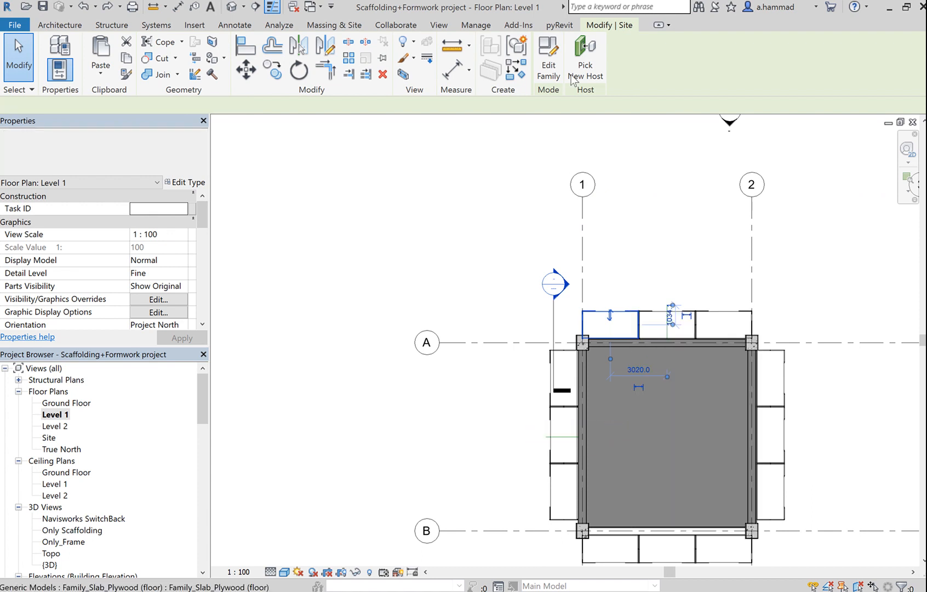
{"action": "left_click", "coordinate": [621, 58]}
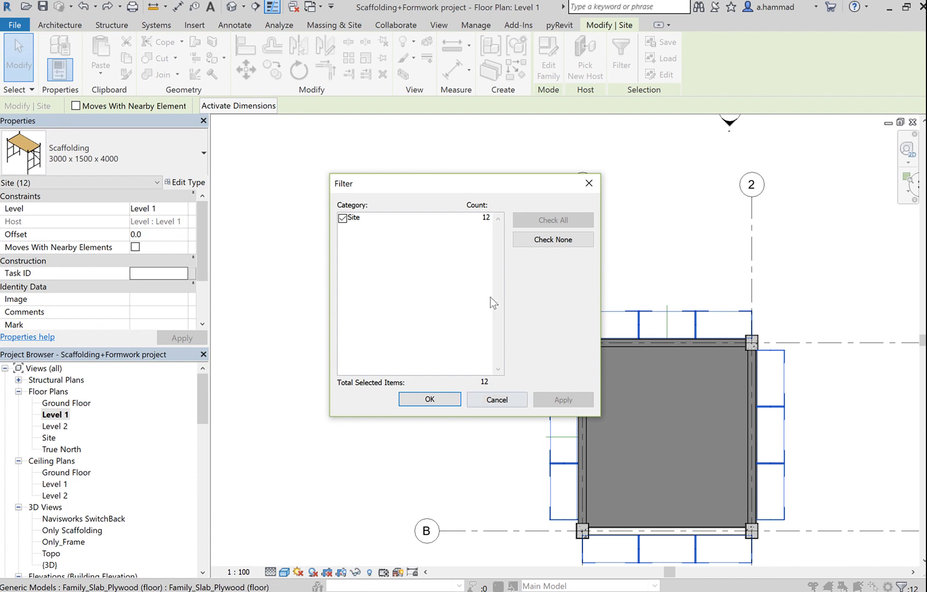
{"action": "left_click", "coordinate": [497, 400]}
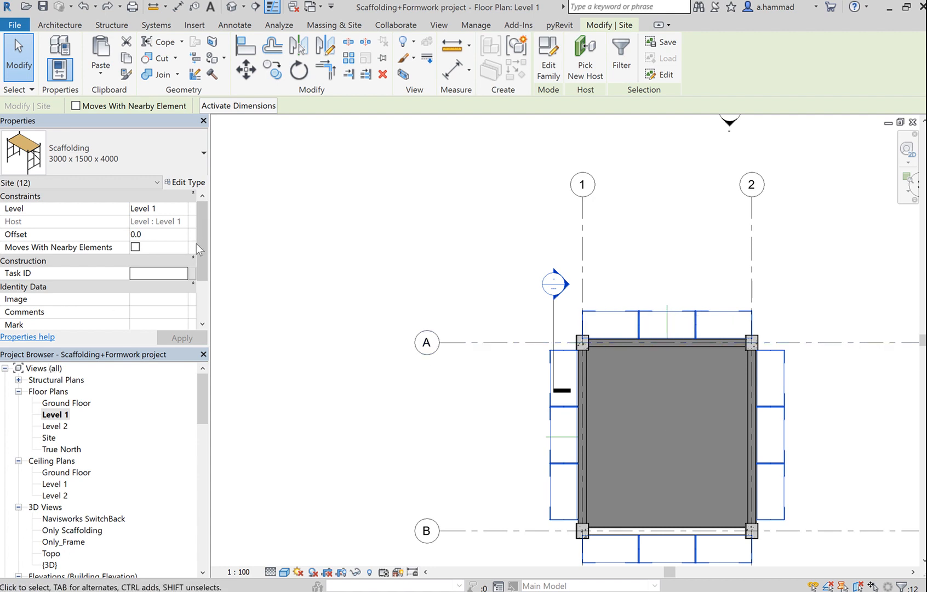
{"action": "mouse_move", "coordinate": [204, 240]}
{"action": "left_mouse_down"}
{"action": "mouse_move", "coordinate": [204, 263]}
{"action": "mouse_move", "coordinate": [203, 230]}
{"action": "left_mouse_up"}
{"action": "left_click_drag", "start_coordinate": [206, 244], "coordinate": [205, 278]}
{"action": "left_click", "coordinate": [432, 189]}
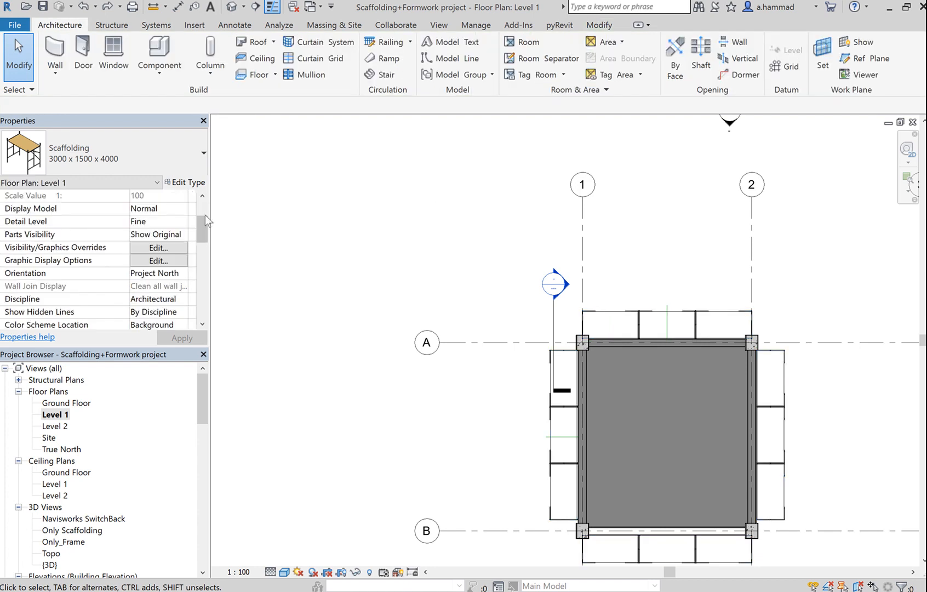
Step: Review the bottom and view depth offsets in the Level 1 floor plan's view range
{"action": "left_click_drag", "start_coordinate": [205, 222], "coordinate": [211, 252]}
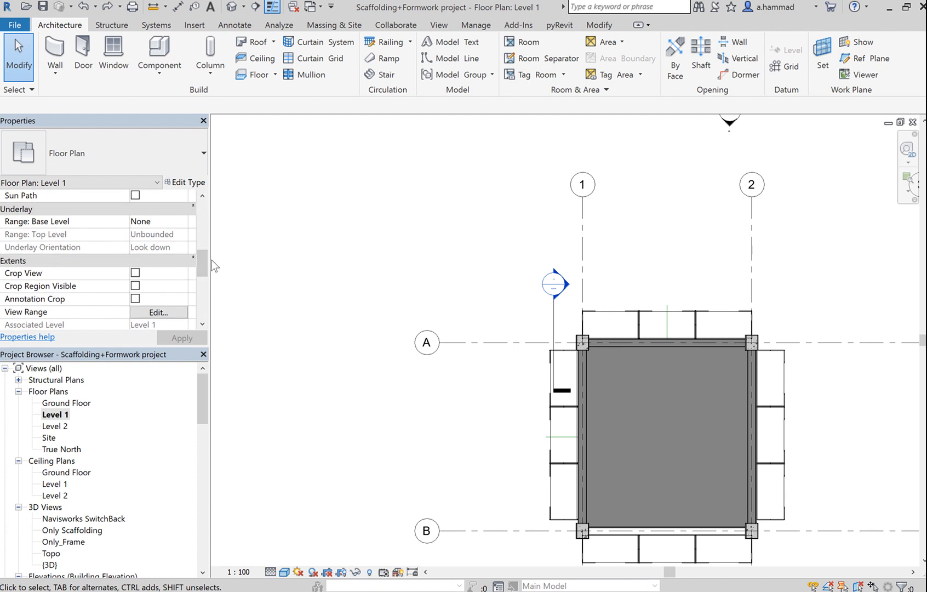
{"action": "left_click", "coordinate": [175, 312]}
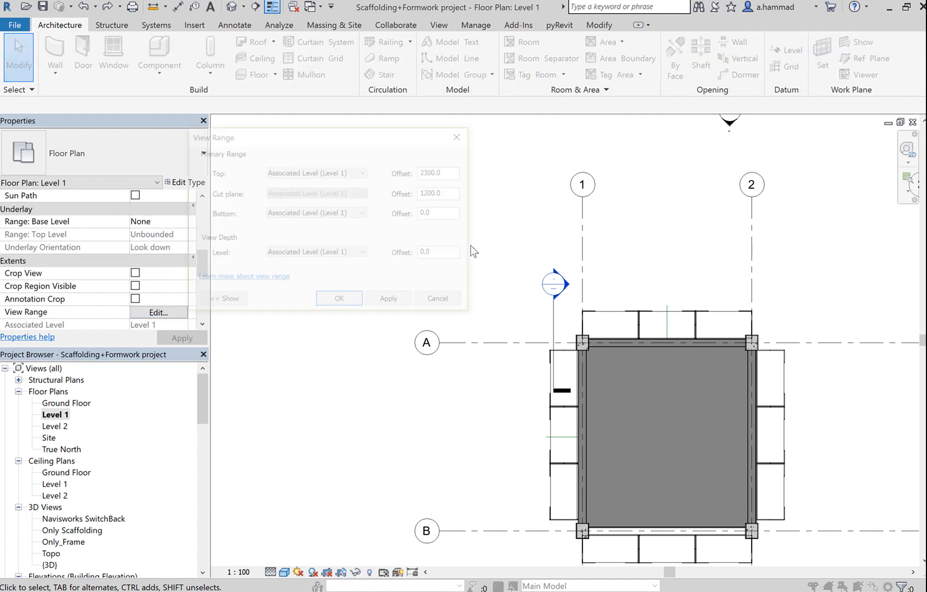
{"action": "left_click_drag", "start_coordinate": [450, 215], "coordinate": [403, 216]}
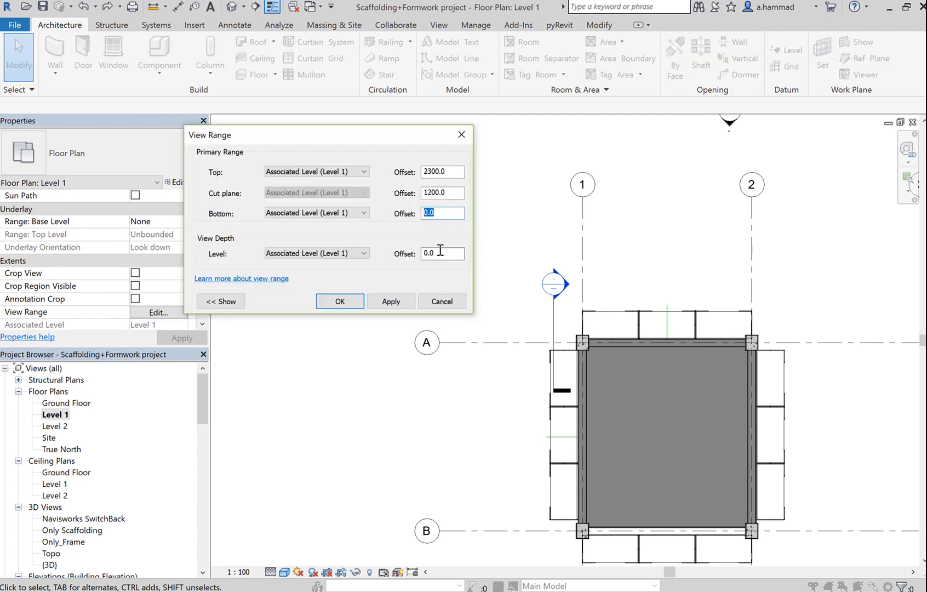
{"action": "left_click_drag", "start_coordinate": [440, 251], "coordinate": [404, 254]}
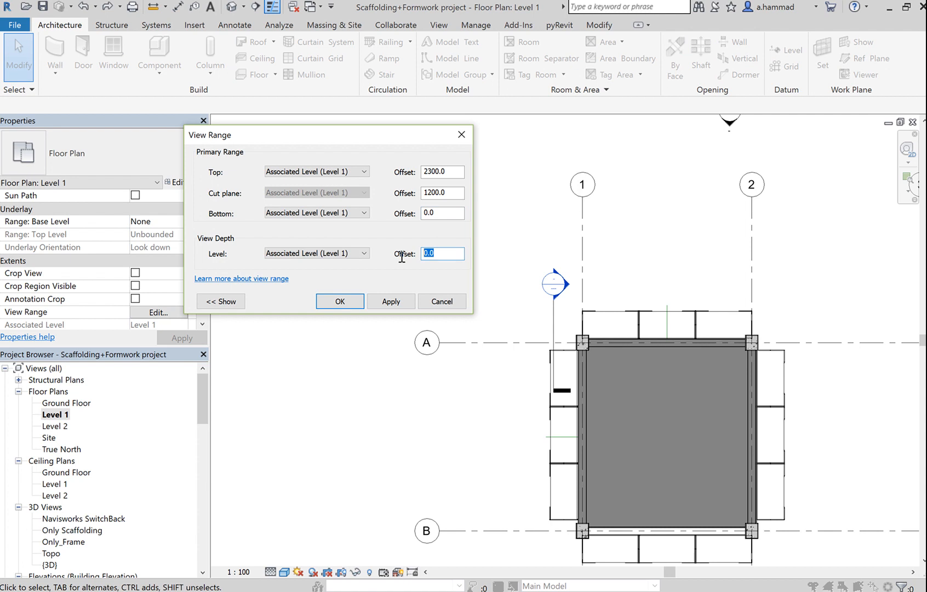
{"action": "left_click", "coordinate": [335, 301]}
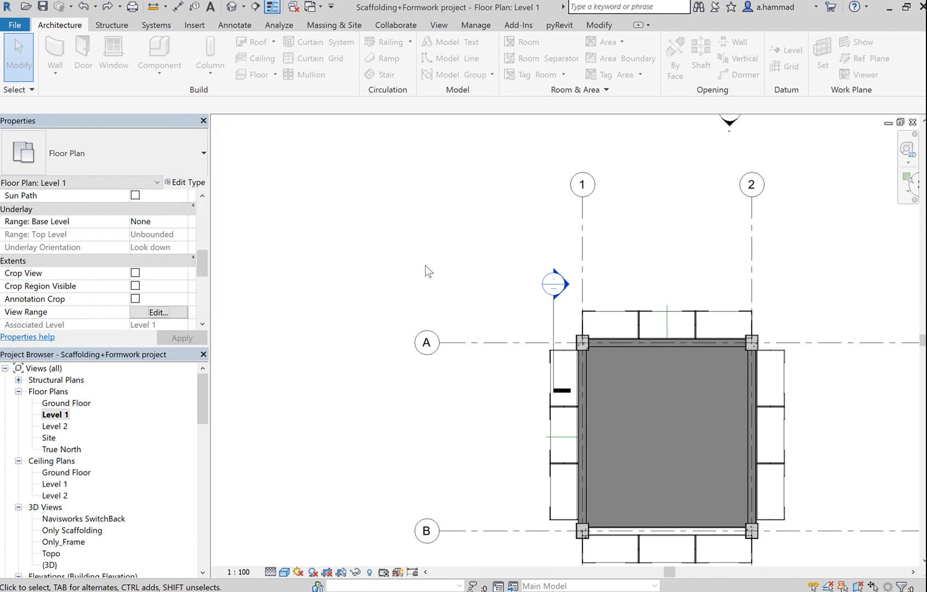
Step: Select all scaffolding instances visible in the Level 1 floor plan and set their Task ID to 720
{"action": "left_click", "coordinate": [627, 313]}
{"action": "right_click", "coordinate": [627, 313]}
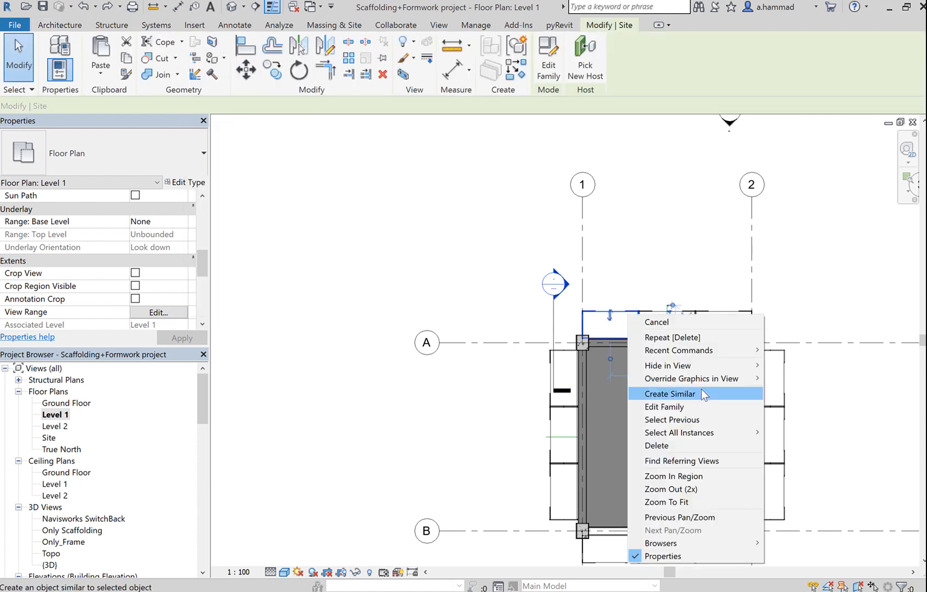
{"action": "mouse_move", "coordinate": [730, 435]}
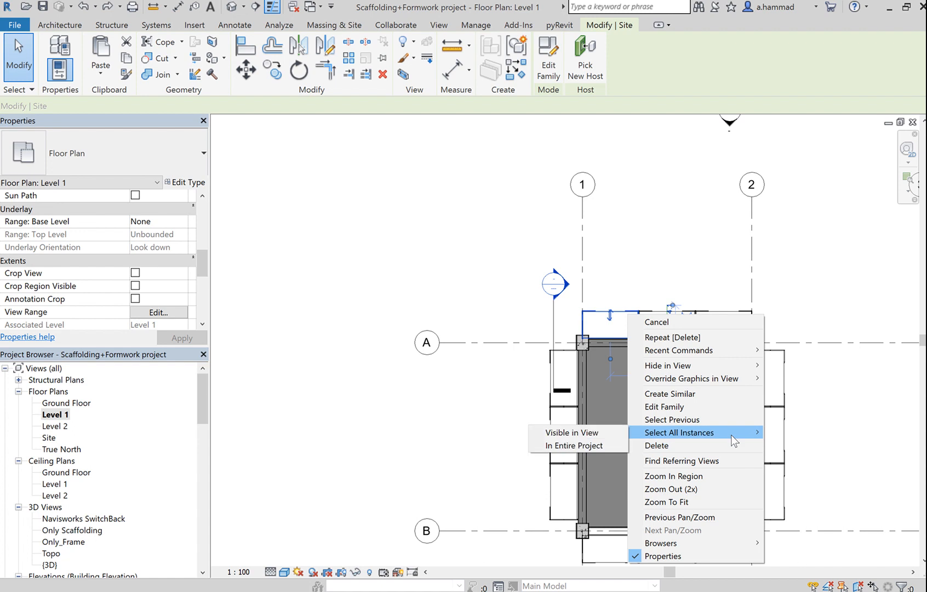
{"action": "left_click", "coordinate": [591, 434]}
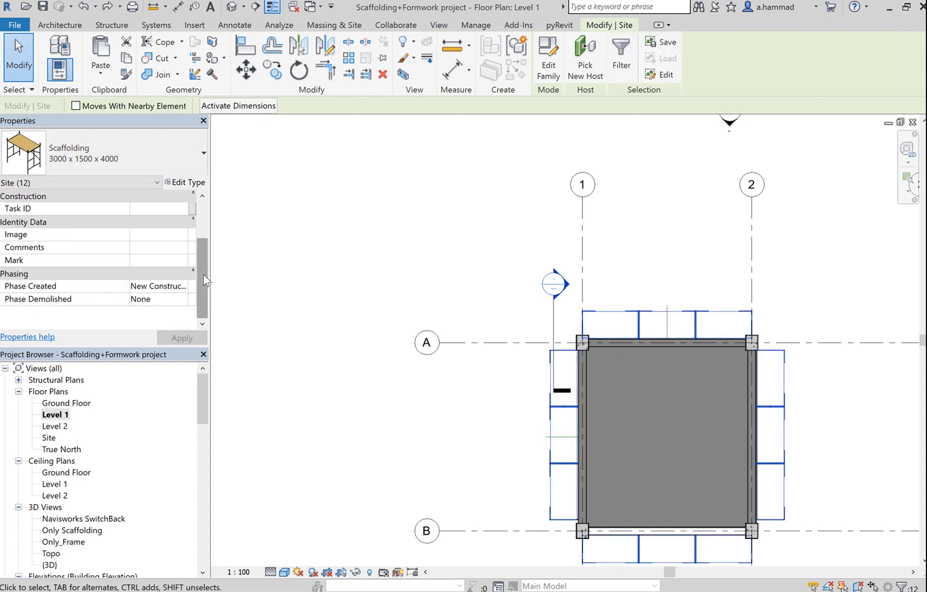
{"action": "left_click", "coordinate": [625, 71]}
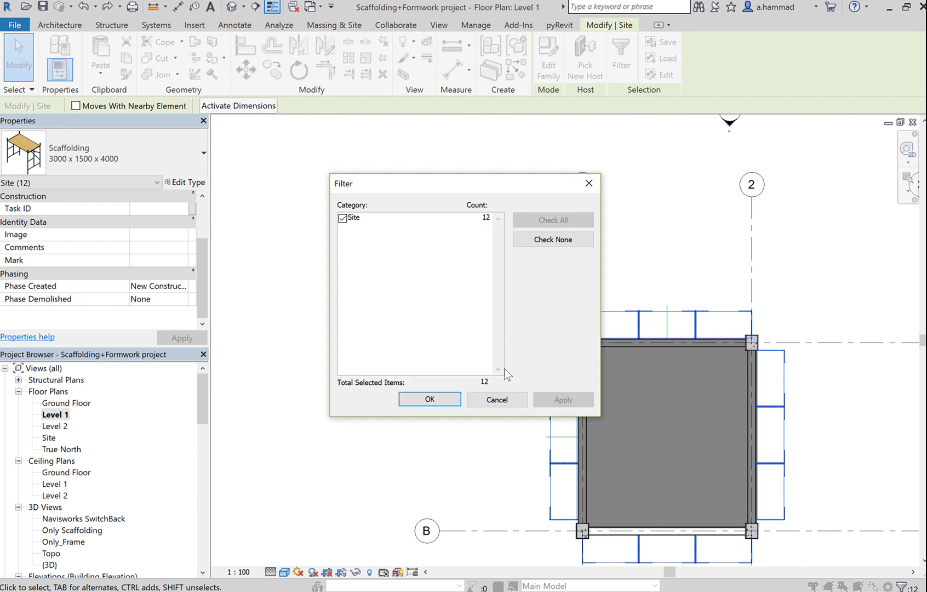
{"action": "left_click", "coordinate": [488, 400]}
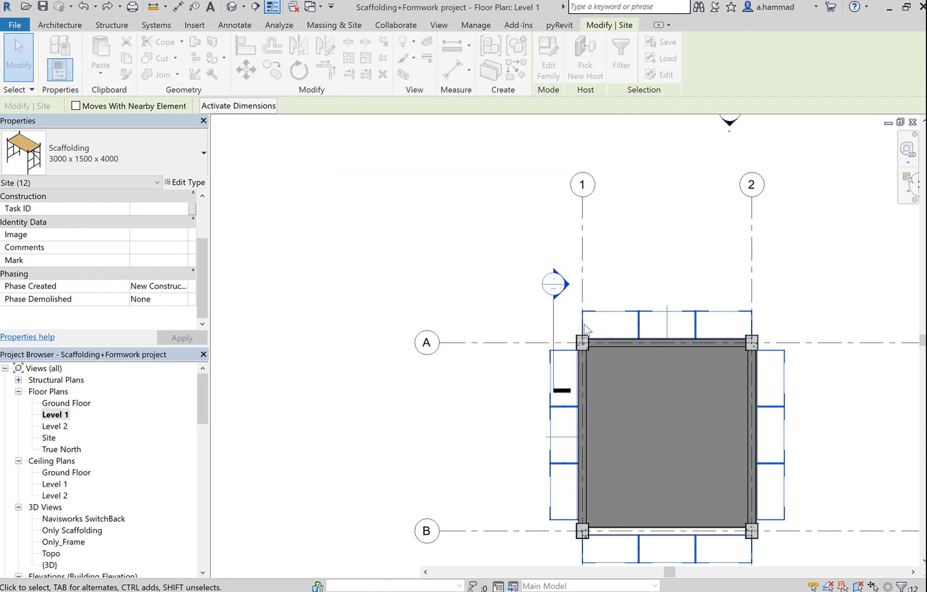
{"action": "scroll", "coordinate": [204, 269], "scroll_direction": "up", "scroll_amount": 3}
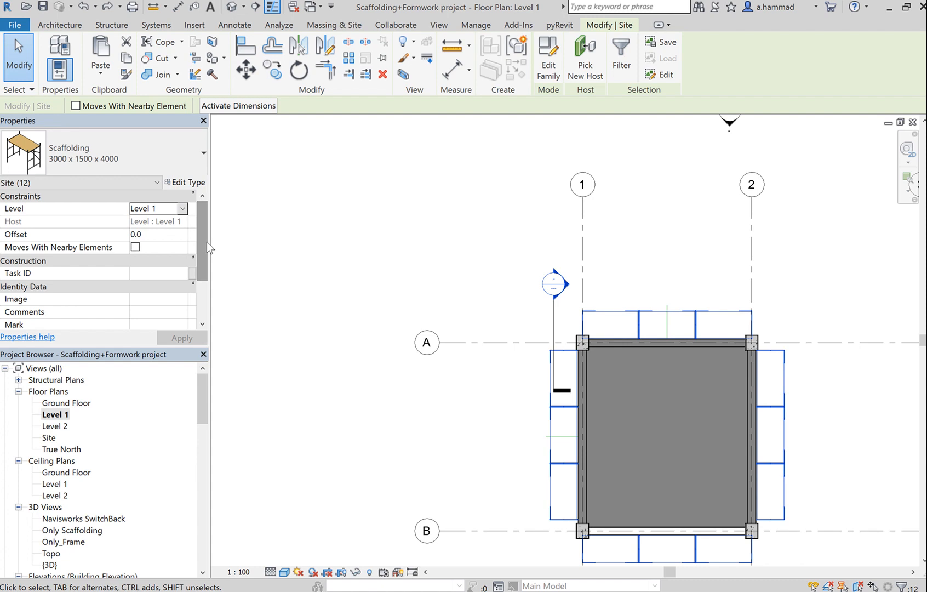
{"action": "left_click", "coordinate": [168, 274]}
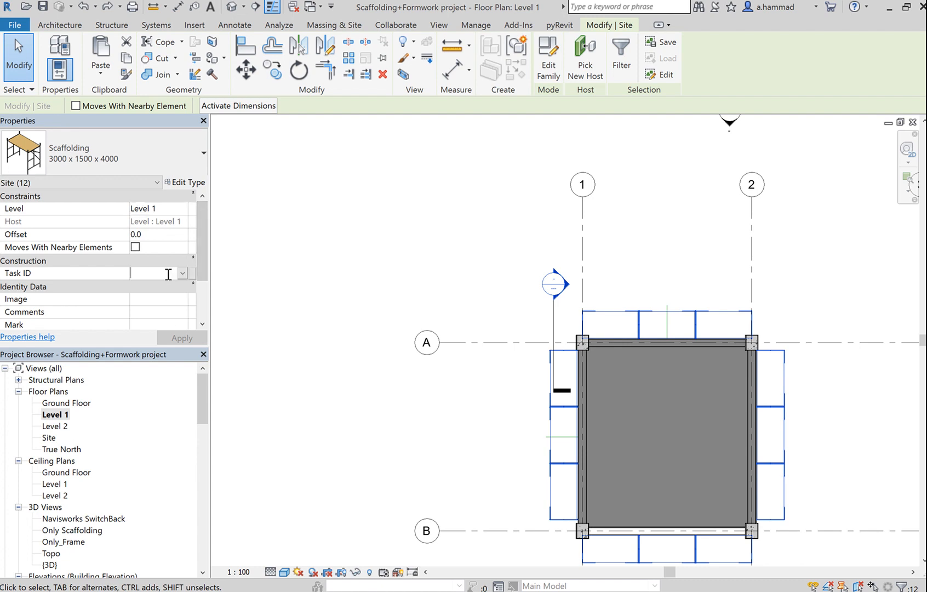
{"action": "type", "text": "720"}
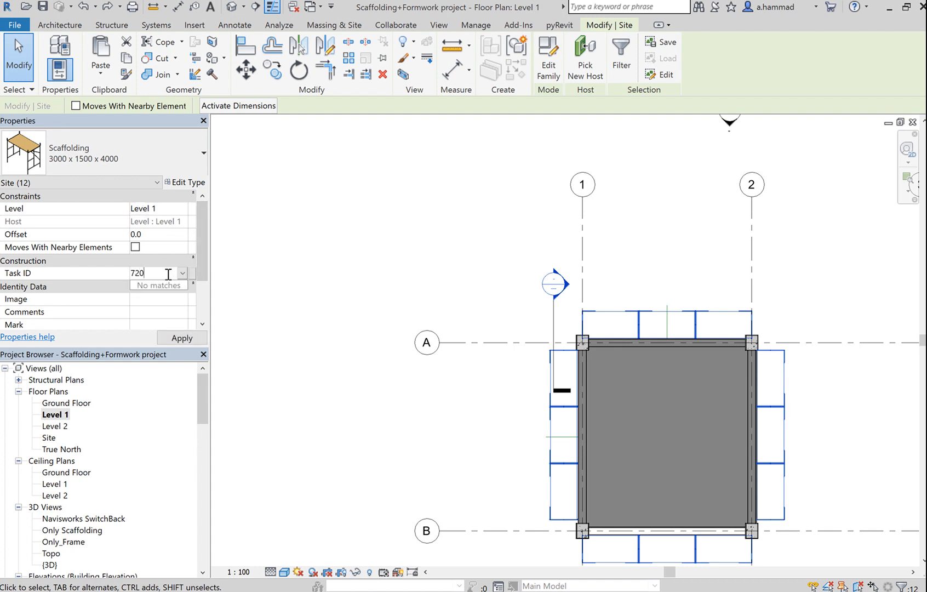
{"action": "left_click", "coordinate": [343, 270]}
Step: Check the Task ID of an upper-level scaffolding unit in the 3D view and clear the selection
{"action": "left_click", "coordinate": [258, 8]}
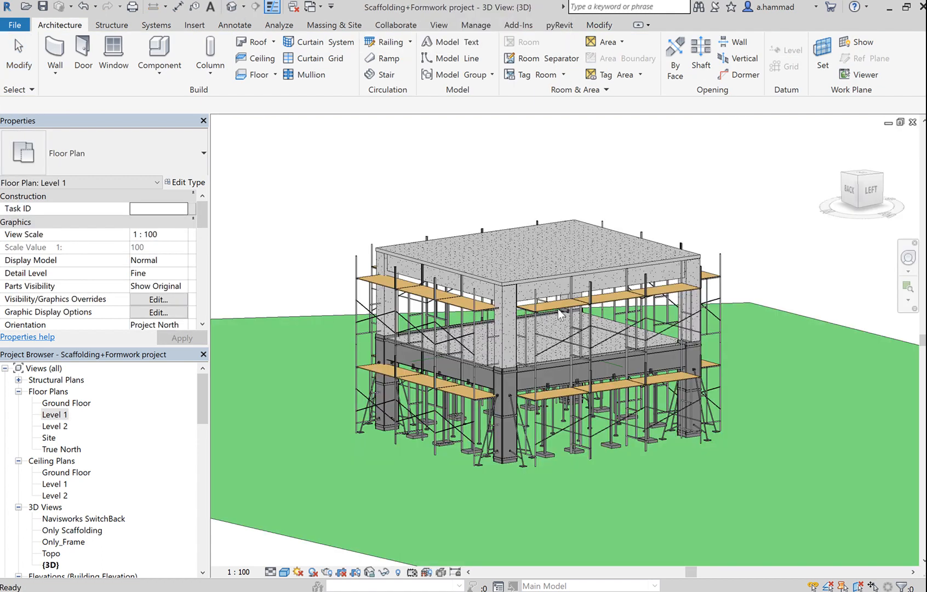
{"action": "left_click", "coordinate": [559, 308]}
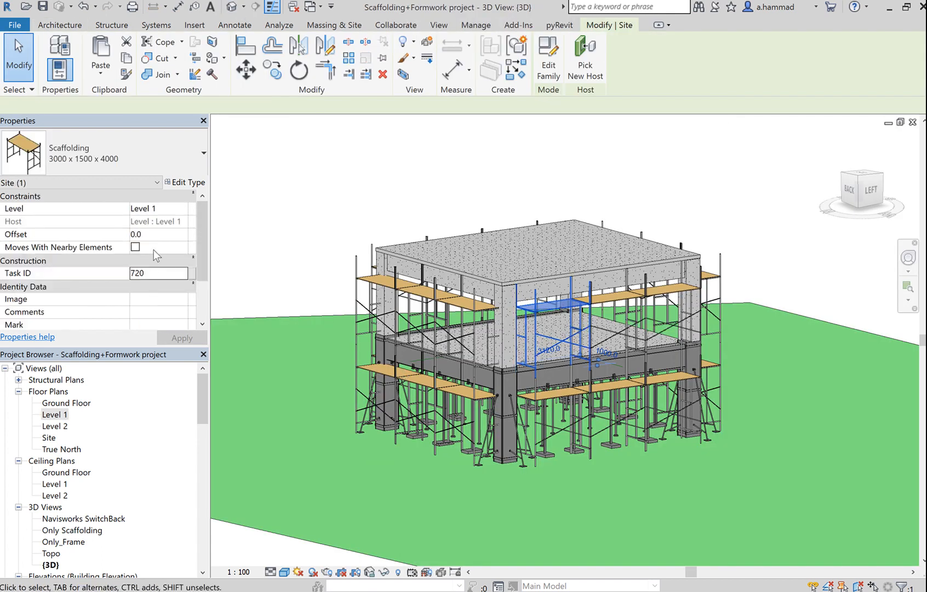
{"action": "left_click", "coordinate": [298, 219]}
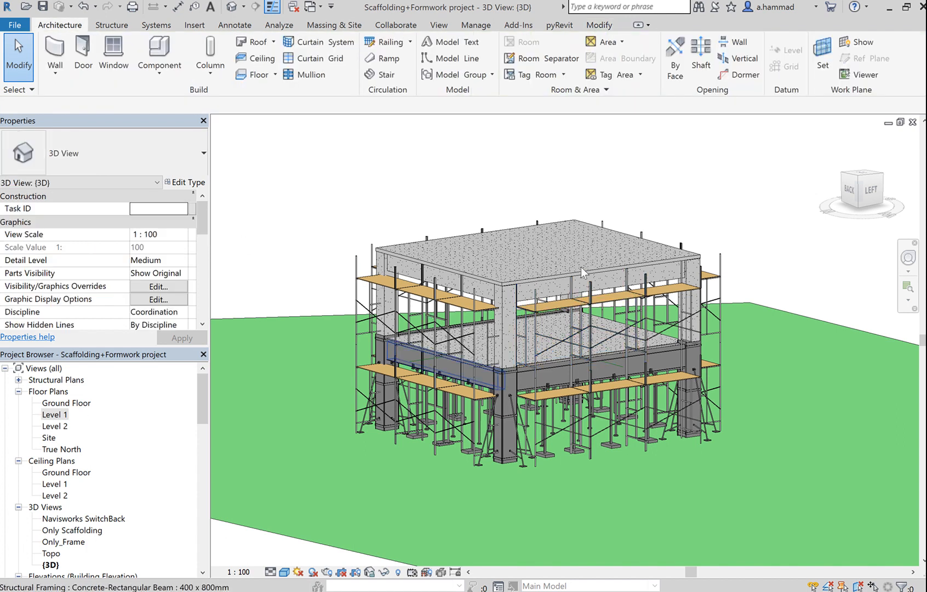